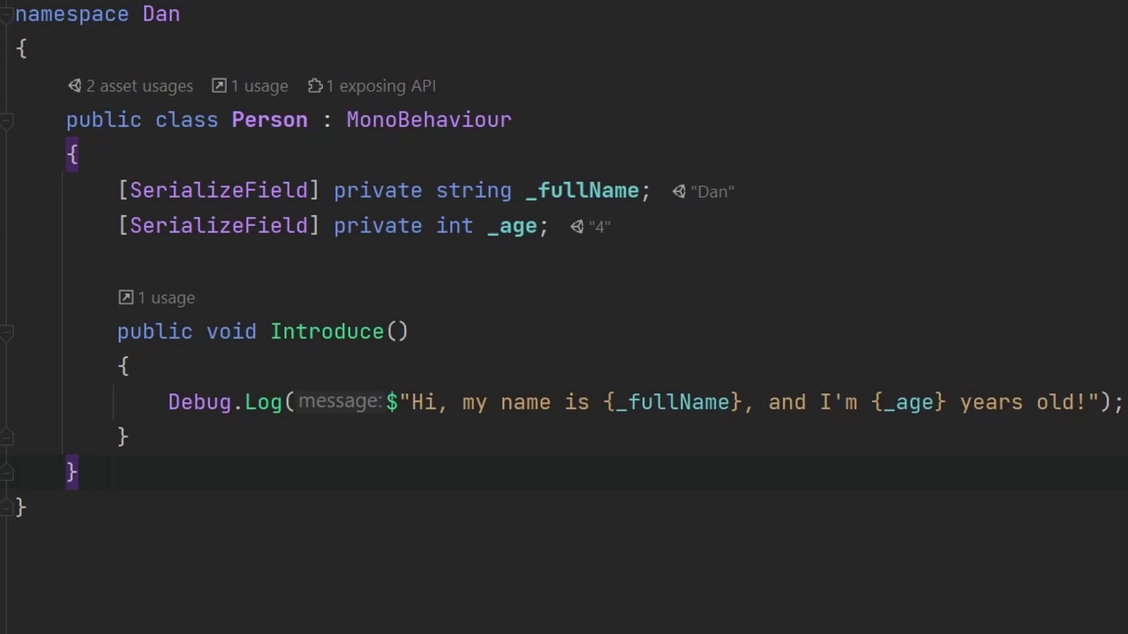
Review CoolPerson's copied Person code and highlight its duplicated Introduce method.
{"action": "key", "text": "Down"}
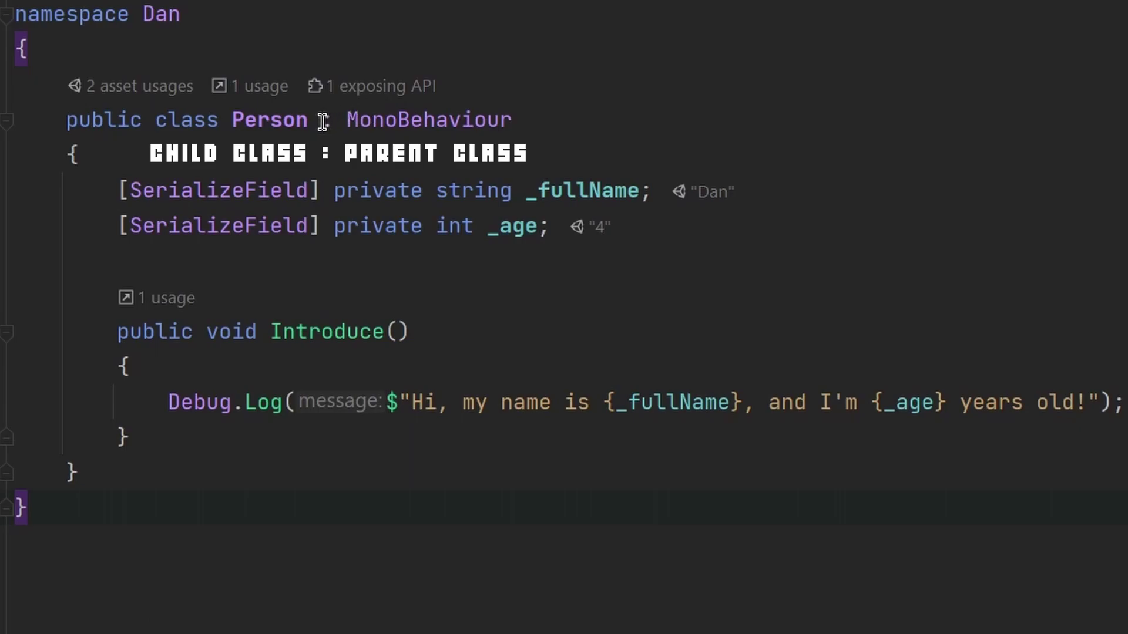
{"action": "left_click_drag", "start_coordinate": [323, 121], "coordinate": [515, 123]}
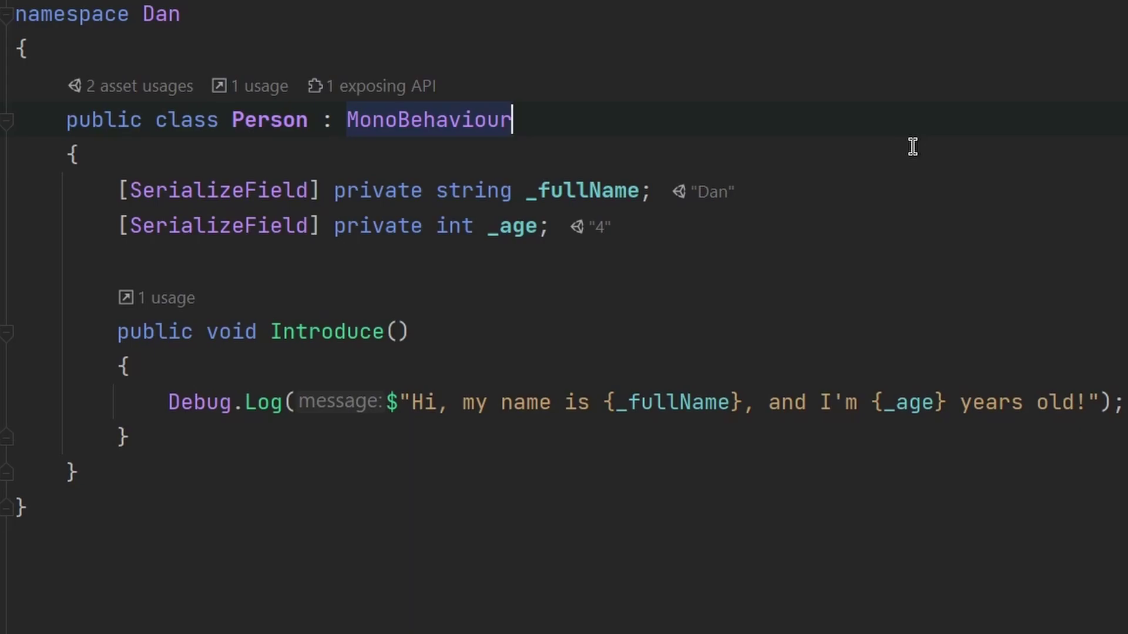
{"action": "left_click", "coordinate": [721, 140]}
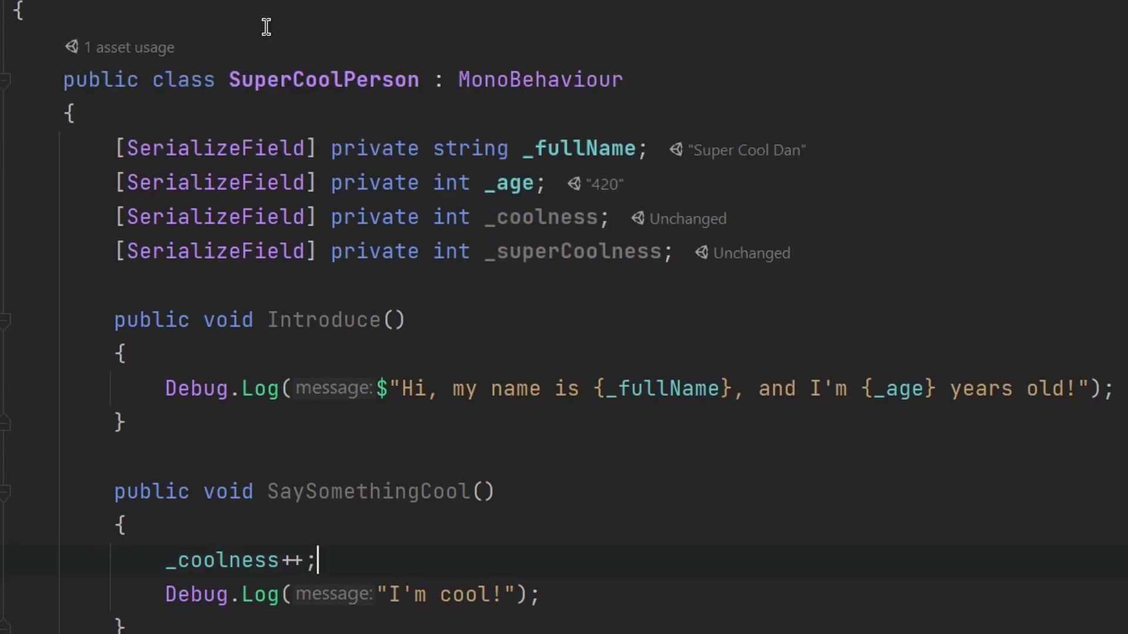
{"action": "scroll", "coordinate": [266, 27], "scroll_direction": "up", "scroll_amount": 1}
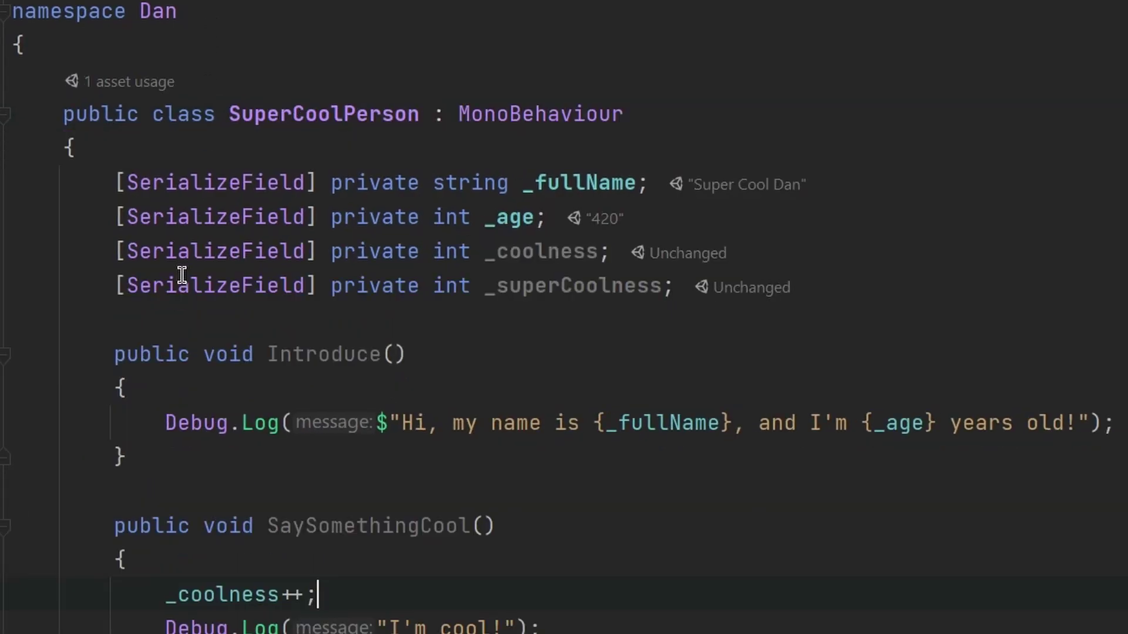
{"action": "left_click_drag", "start_coordinate": [142, 467], "coordinate": [113, 355]}
{"action": "left_click", "coordinate": [76, 147]}
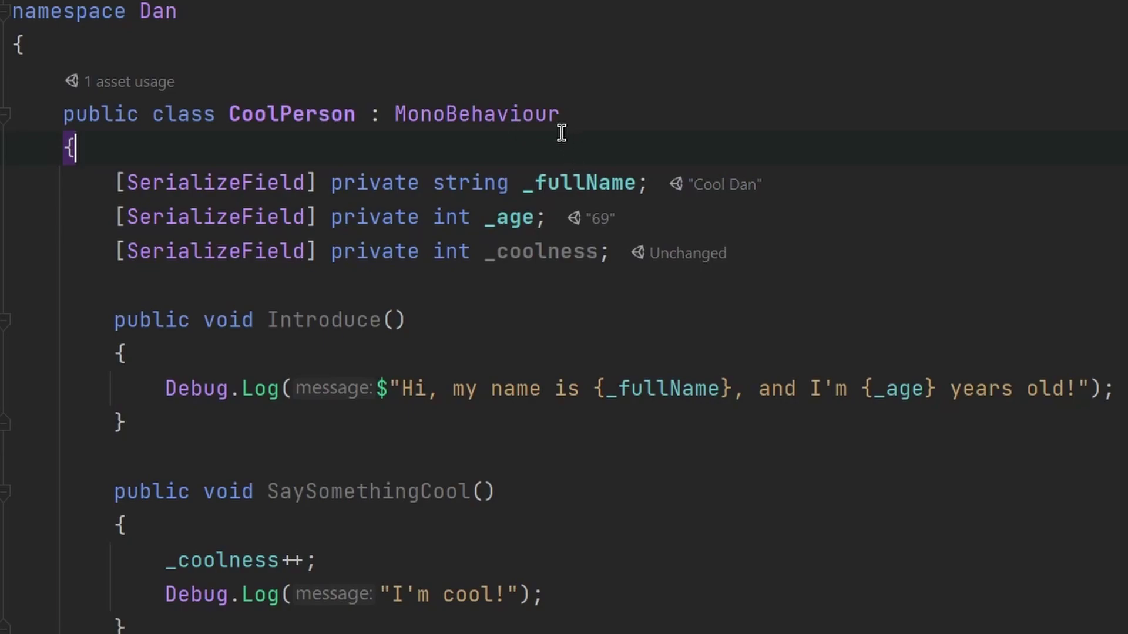
Make CoolPerson derive from Person and delete its duplicated name and age fields.
{"action": "double_click", "coordinate": [520, 114]}
{"action": "type", "text": "P"}
{"action": "key", "text": "Return"}
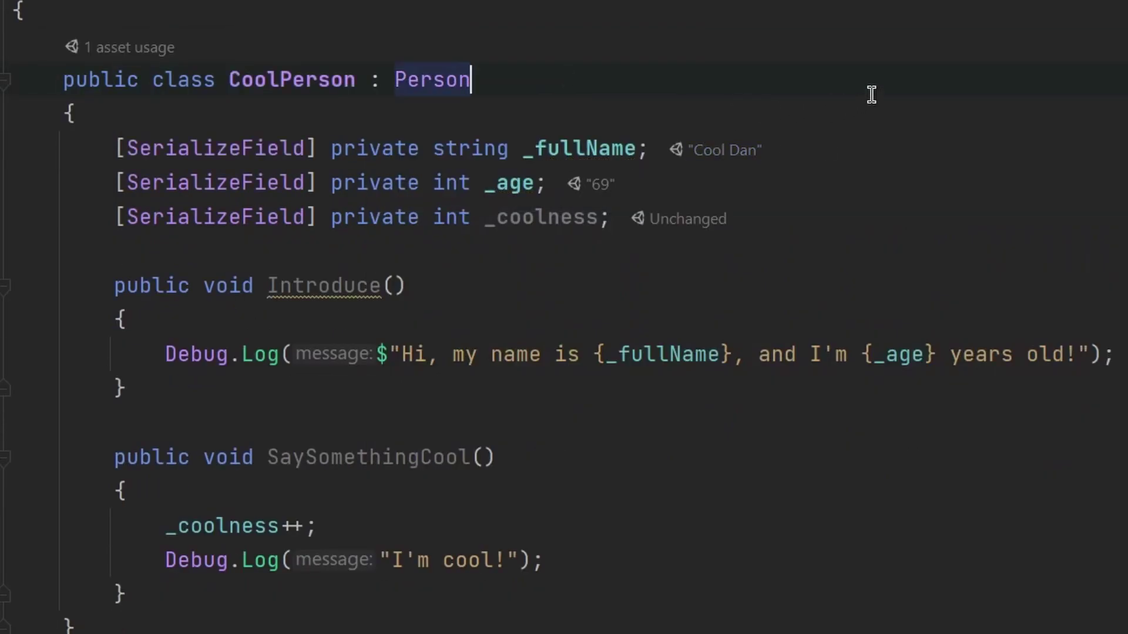
{"action": "left_click_drag", "start_coordinate": [67, 113], "coordinate": [765, 183]}
{"action": "key", "text": "Delete"}
{"action": "key", "text": "Delete"}
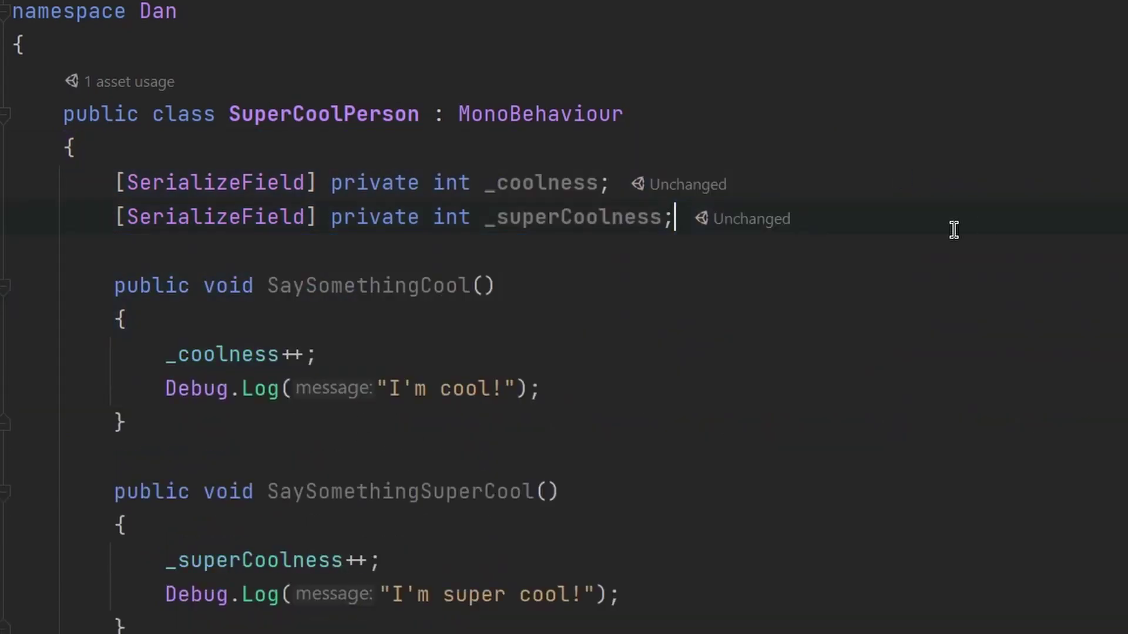
Change SuperCoolPerson's MonoBehaviour base and select its _coolness field and SaySomethingCool method.
{"action": "double_click", "coordinate": [540, 113]}
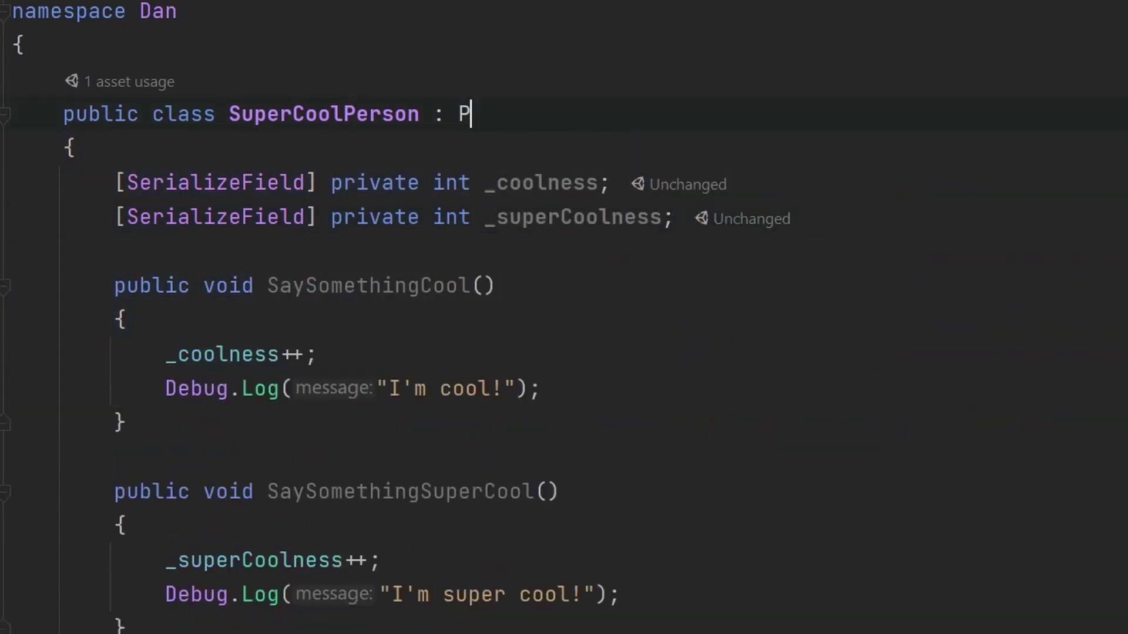
{"action": "type", "text": "Person"}
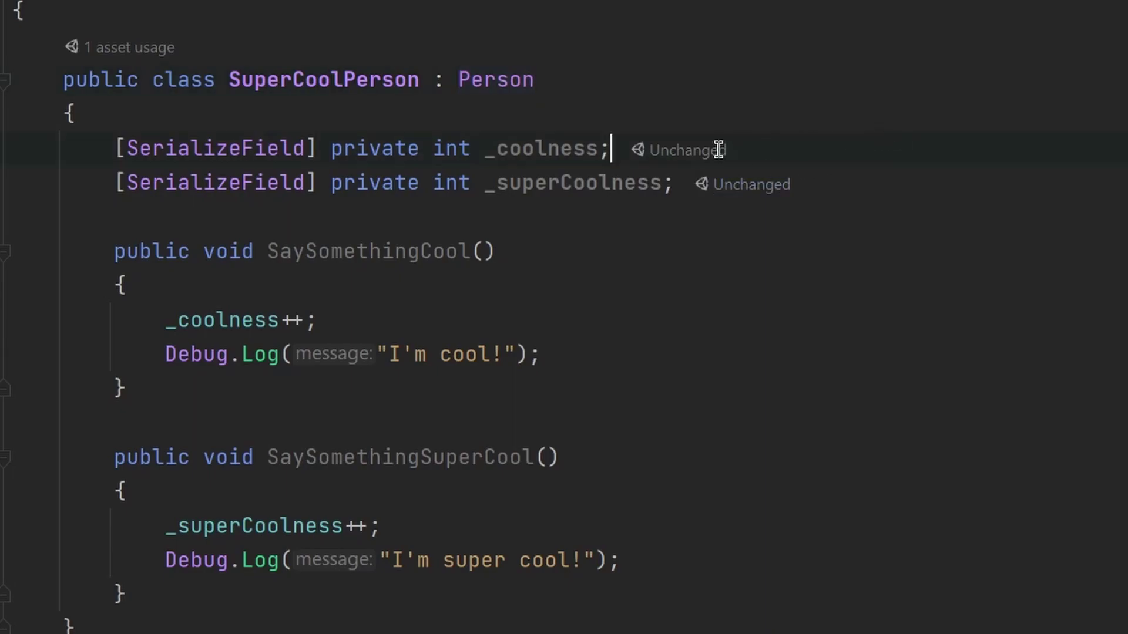
{"action": "left_click_drag", "start_coordinate": [613, 148], "coordinate": [115, 148]}
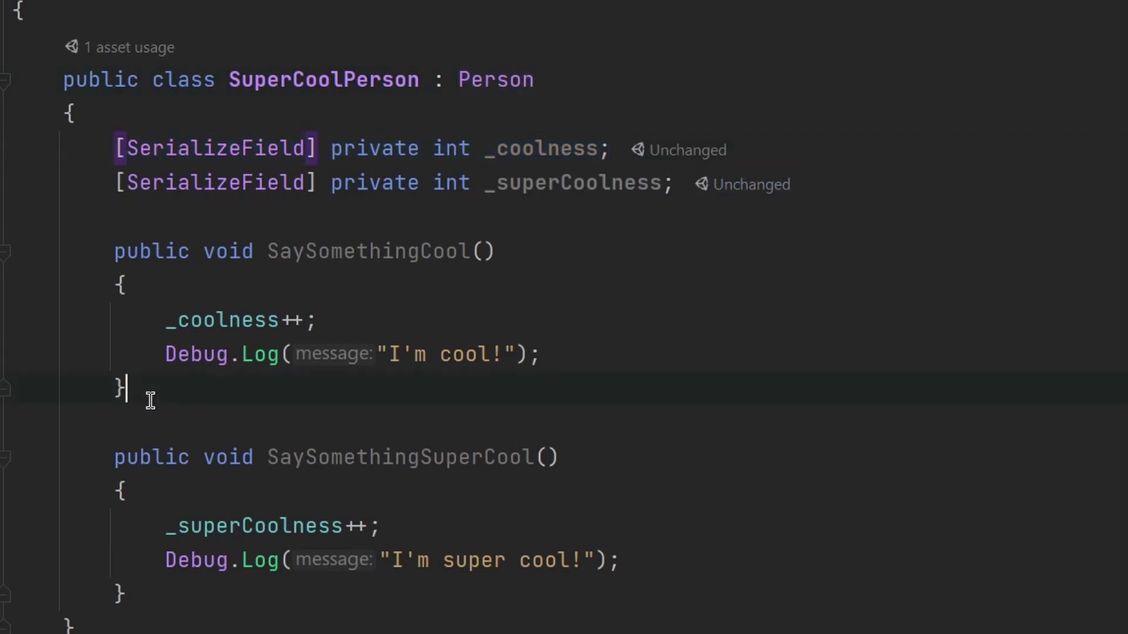
{"action": "left_click_drag", "start_coordinate": [149, 396], "coordinate": [114, 251]}
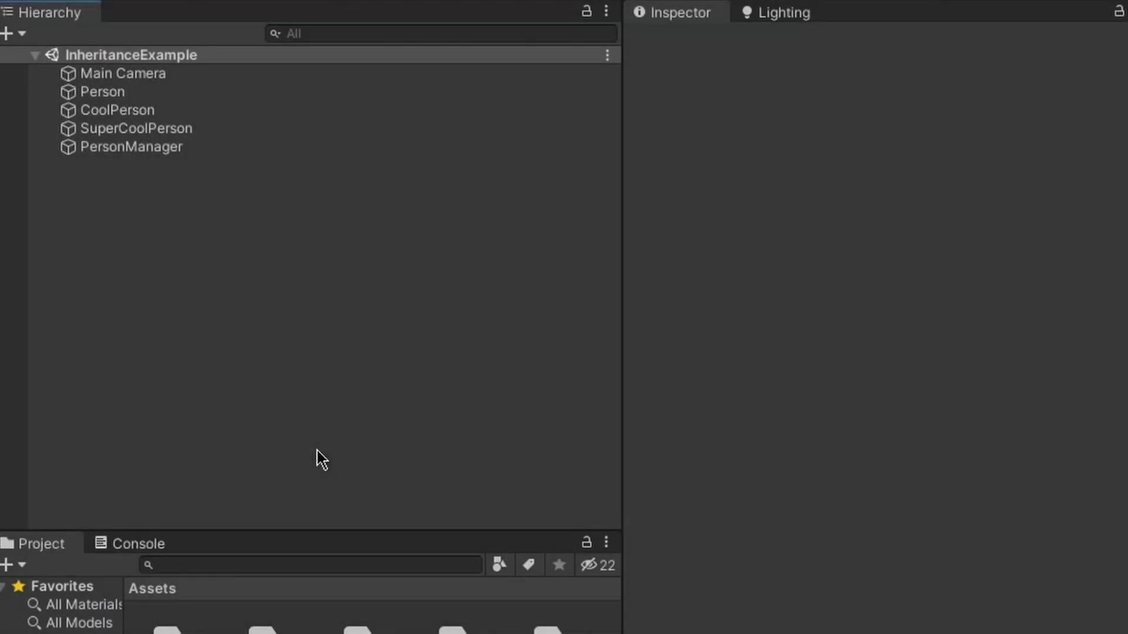
Inspect Person, SuperCoolPerson, then CoolPerson (Cool Dan, age 69) from the Hierarchy.
{"action": "left_click", "coordinate": [102, 92]}
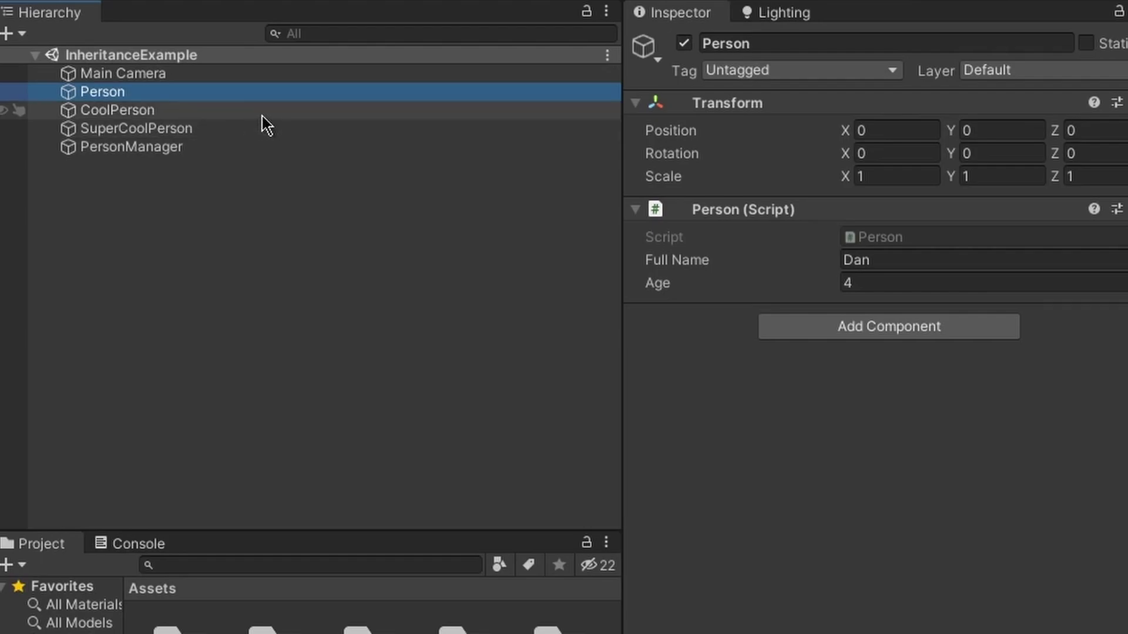
{"action": "left_click", "coordinate": [244, 128]}
{"action": "left_click", "coordinate": [214, 94]}
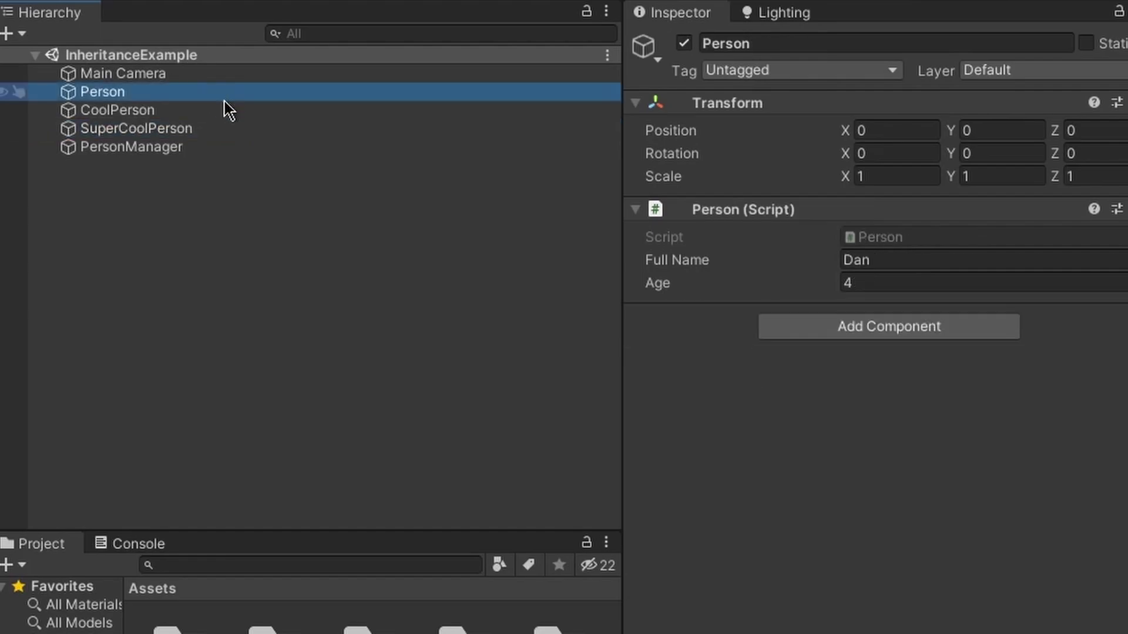
{"action": "left_click", "coordinate": [197, 111]}
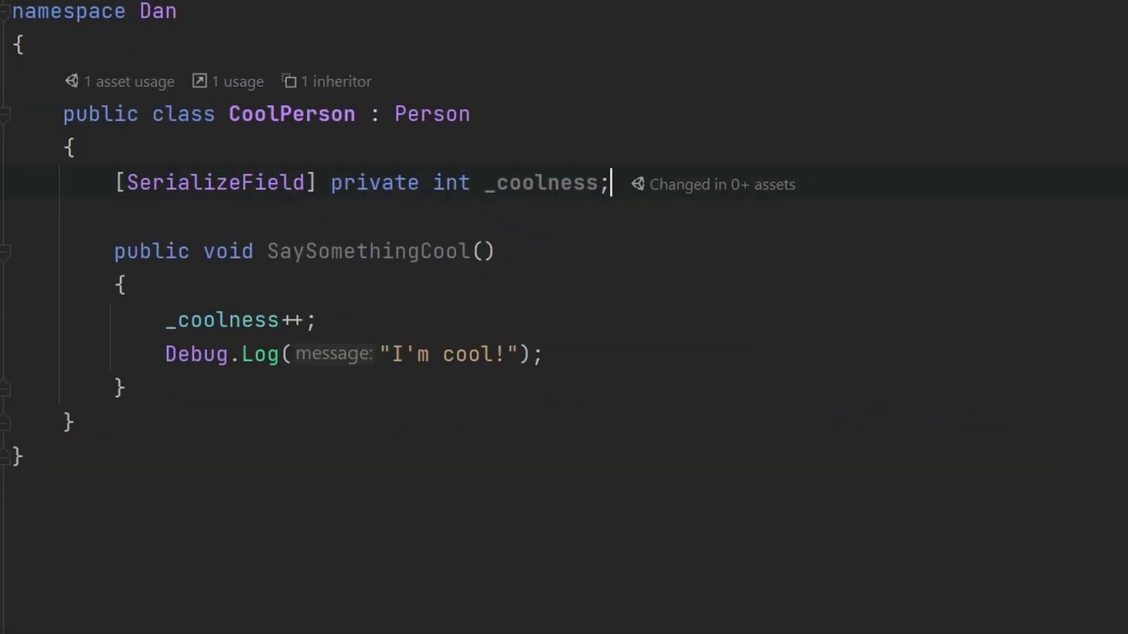
Jump from CoolPerson's base class to Person's declaration with F12, then return.
{"action": "left_click", "coordinate": [219, 149]}
{"action": "left_click_drag", "start_coordinate": [393, 115], "coordinate": [472, 115]}
{"action": "key", "text": "F12"}
{"action": "left_click_drag", "start_coordinate": [551, 228], "coordinate": [55, 180]}
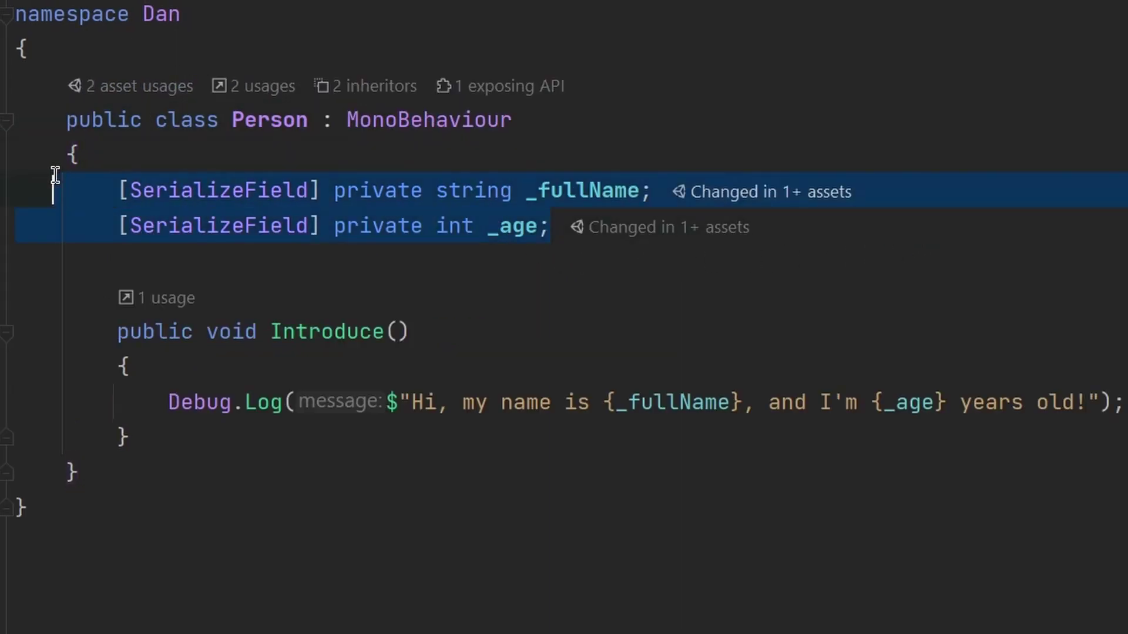
{"action": "key", "text": "ctrl+minus"}
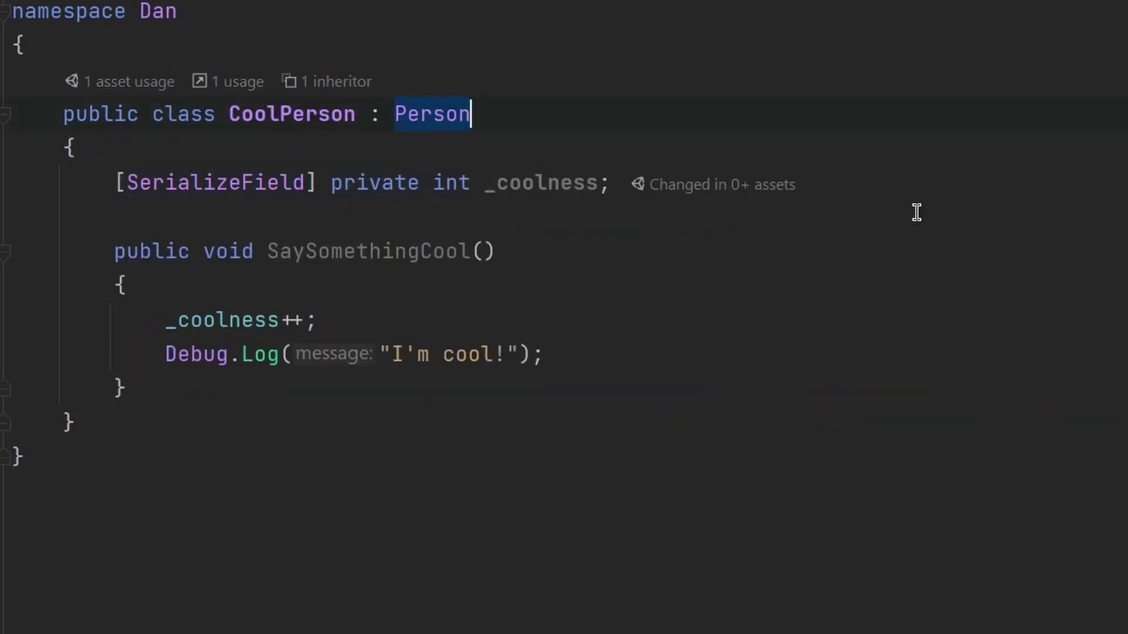
Reopen Person.cs and select the private modifier on the _age field.
{"action": "left_click", "coordinate": [994, 184]}
{"action": "key", "text": "ctrl+Tab"}
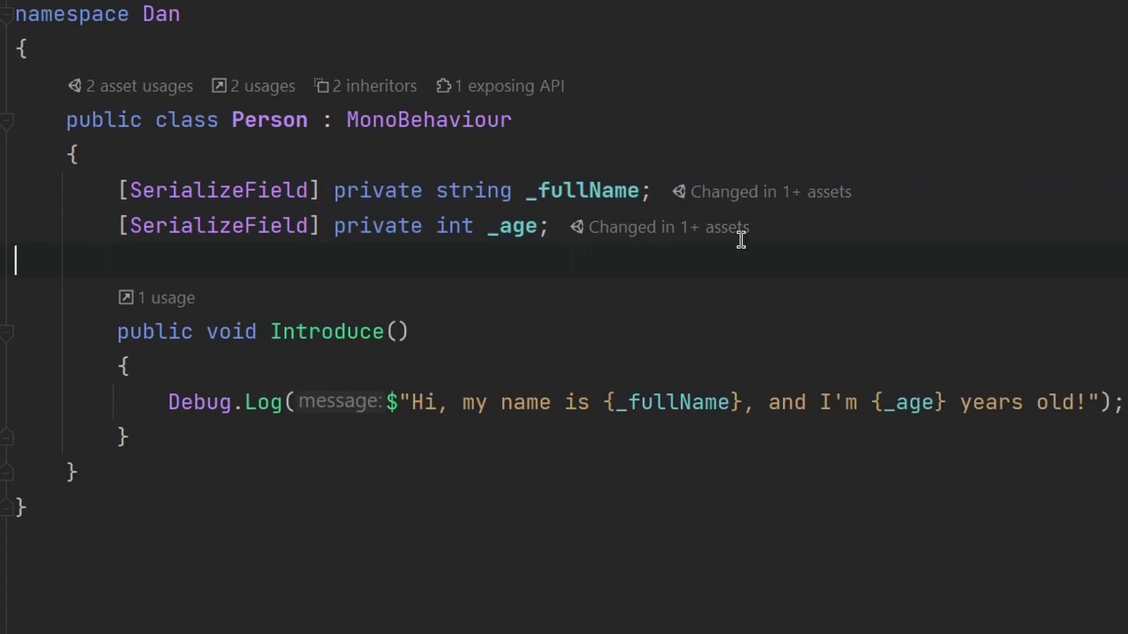
{"action": "double_click", "coordinate": [426, 227]}
{"action": "left_click", "coordinate": [975, 227]}
Change Person's _fullName and _age fields from private to protected using multiple carets.
{"action": "key", "text": "ctrl+w"}
{"action": "type", "text": "protected"}
{"action": "key", "text": "Down"}
{"action": "key", "text": "ctrl+w"}
{"action": "type", "text": "protected"}
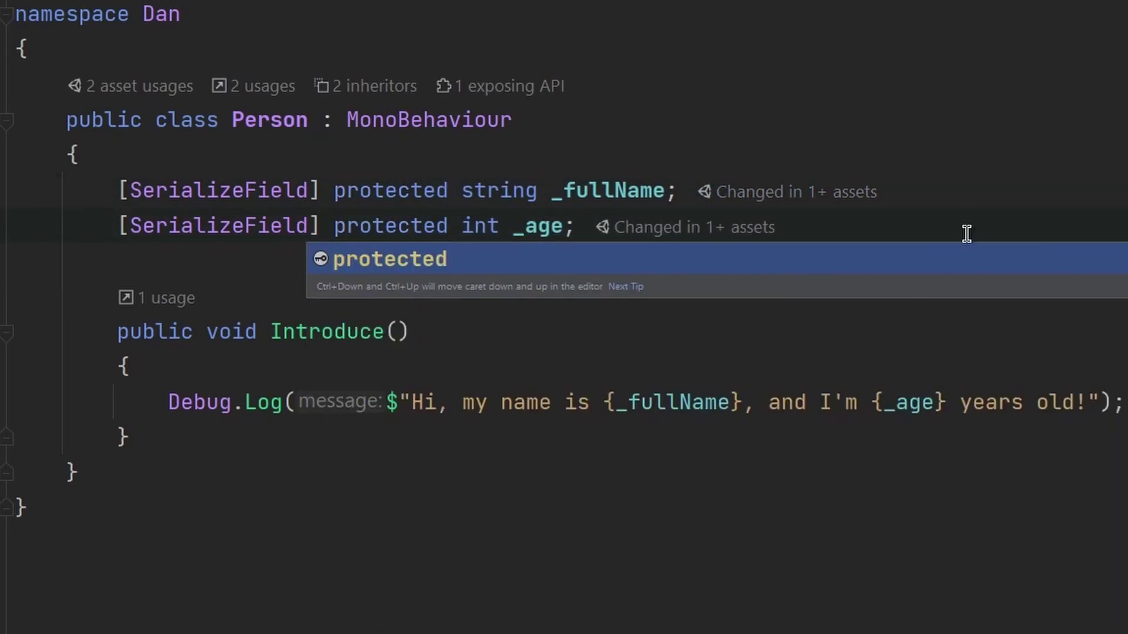
{"action": "key", "text": "Escape"}
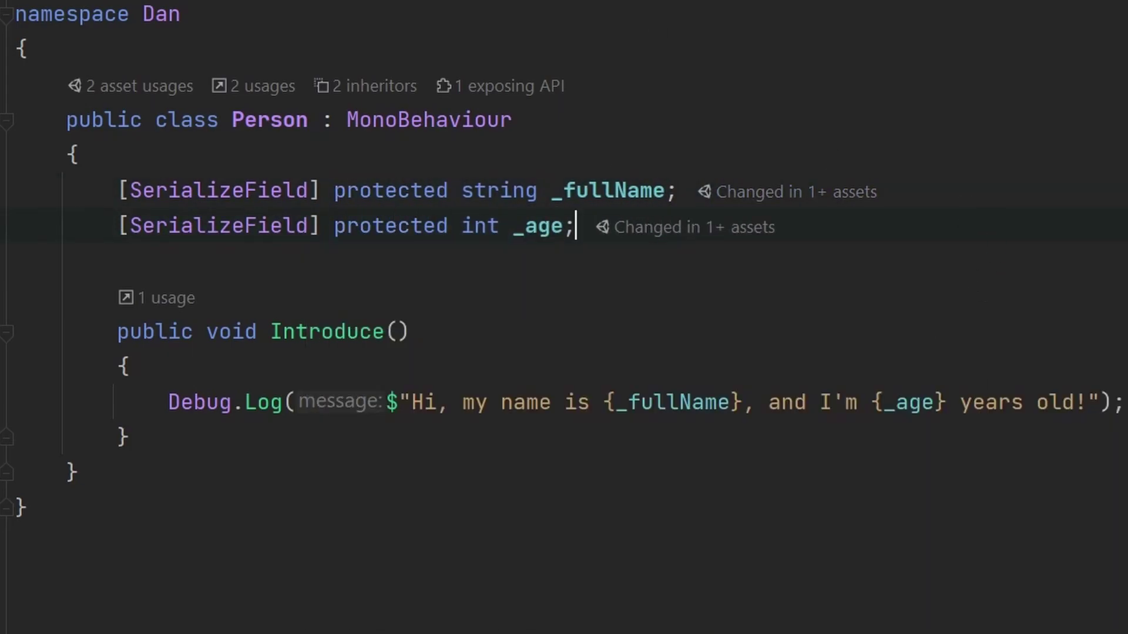
Add a _fullName = "Cool Dan" assignment at the start of SaySomethingCool.
{"action": "key", "text": "ctrl+Tab"}
{"action": "left_click", "coordinate": [396, 290]}
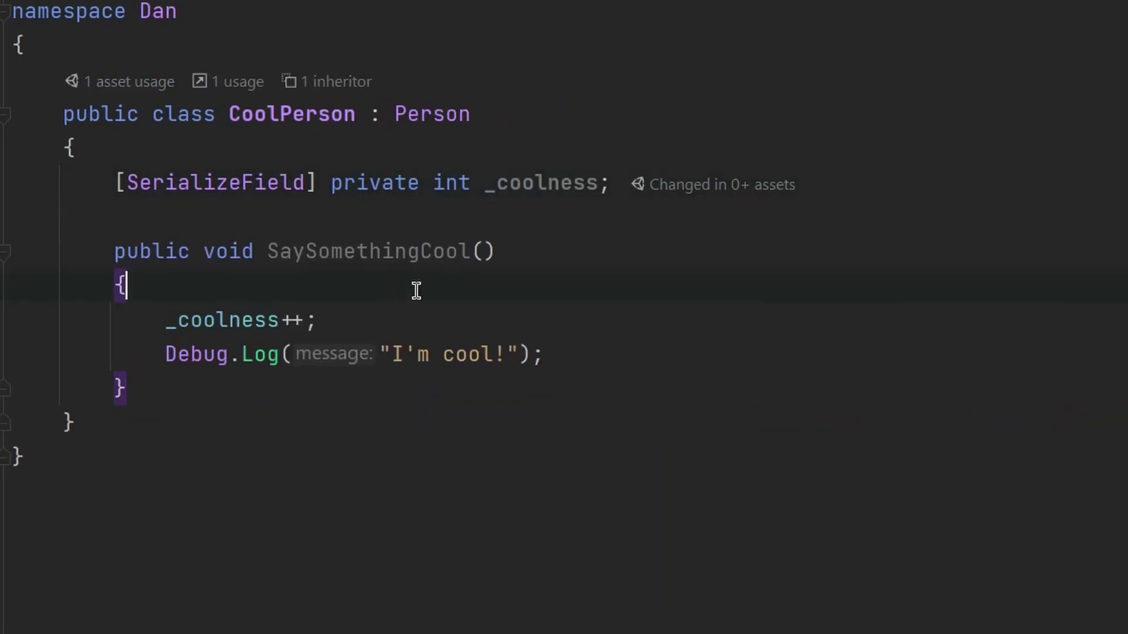
{"action": "key", "text": "Return"}
{"action": "type", "text": "_fu"}
{"action": "key", "text": "Tab"}
{"action": "type", "text": "= \""}
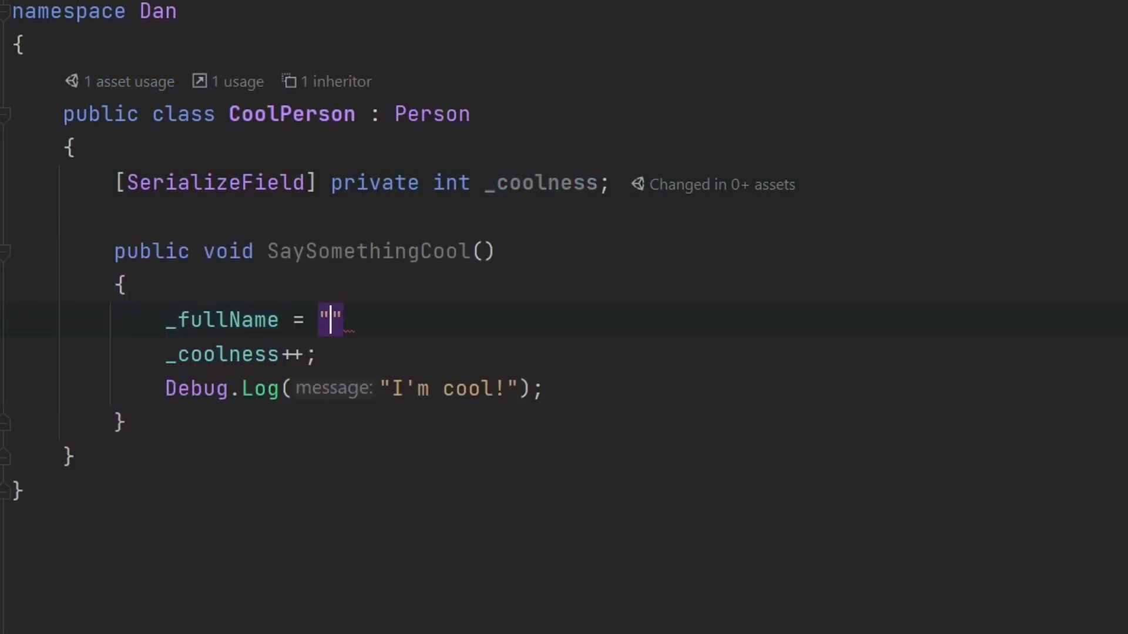
{"action": "type", "text": "Cool Dan\";"}
{"action": "left_click_drag", "start_coordinate": [460, 319], "coordinate": [166, 320]}
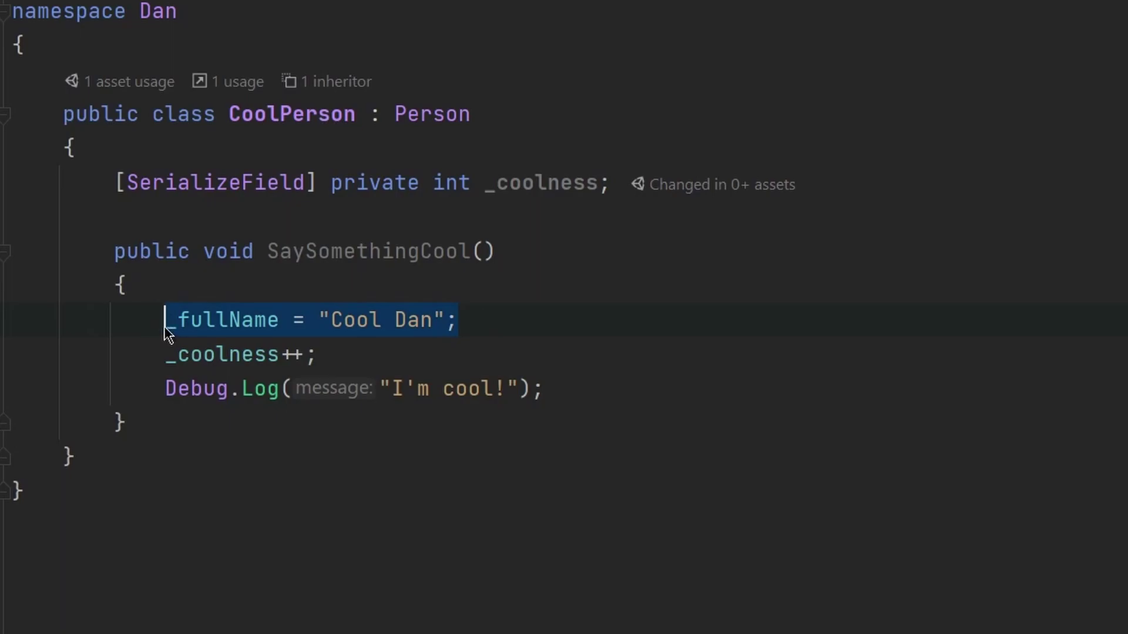
Revert Person's fields to private to show the access error in CoolPerson.
{"action": "key", "text": "ctrl+Tab"}
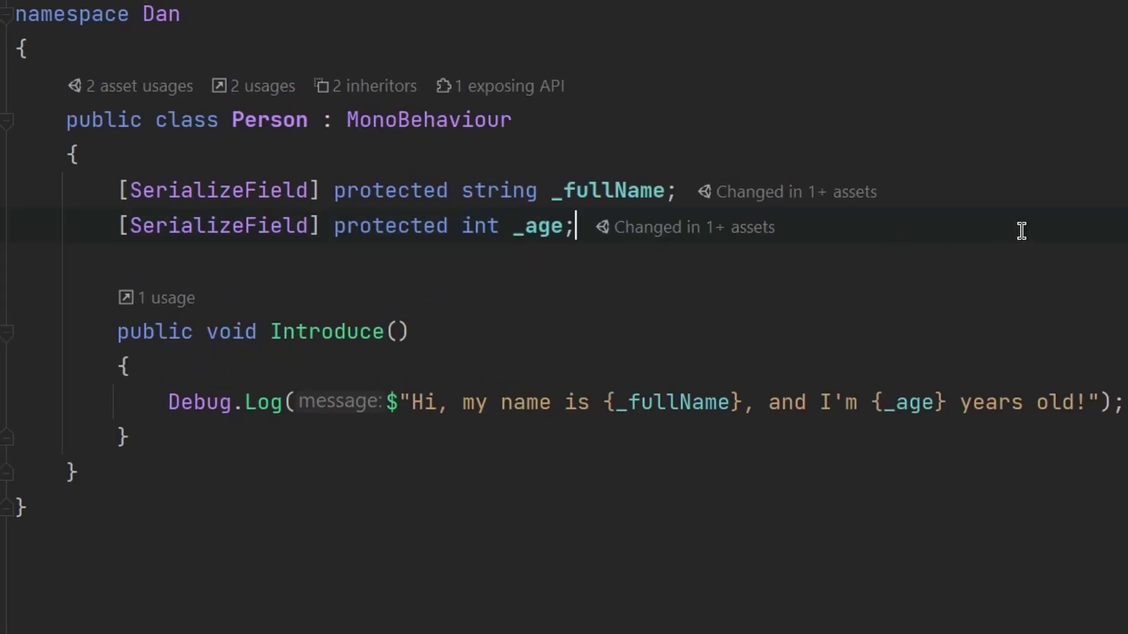
{"action": "key", "text": "ctrl+z"}
{"action": "key", "text": "ctrl+Tab"}
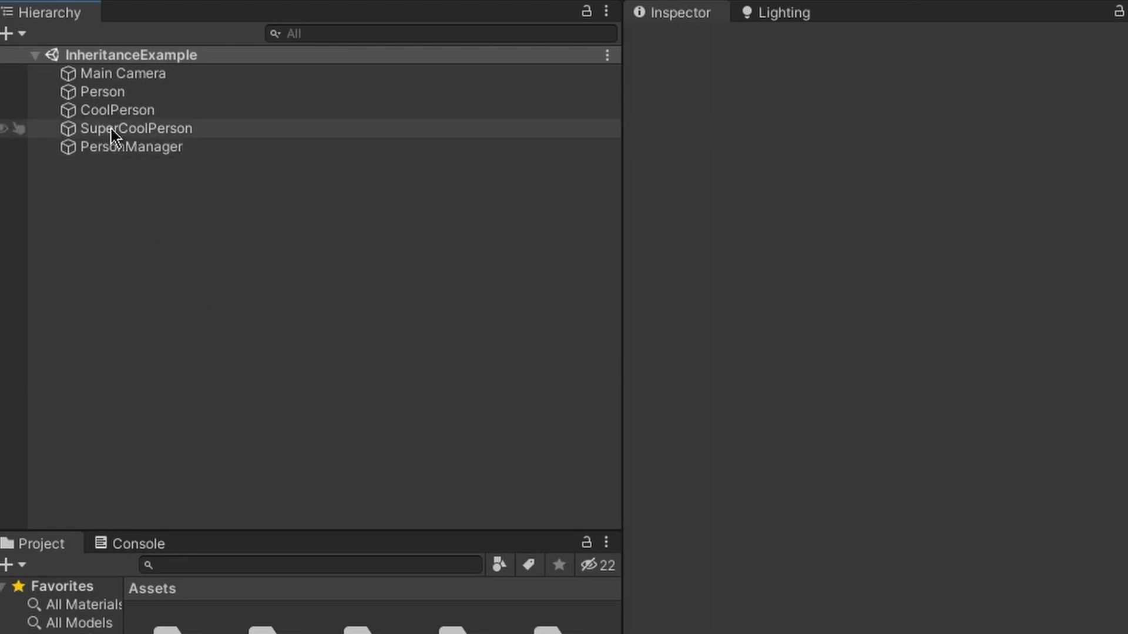
Show PersonManager's Person field in the Inspector and highlight its Person type in code.
{"action": "left_click", "coordinate": [134, 146]}
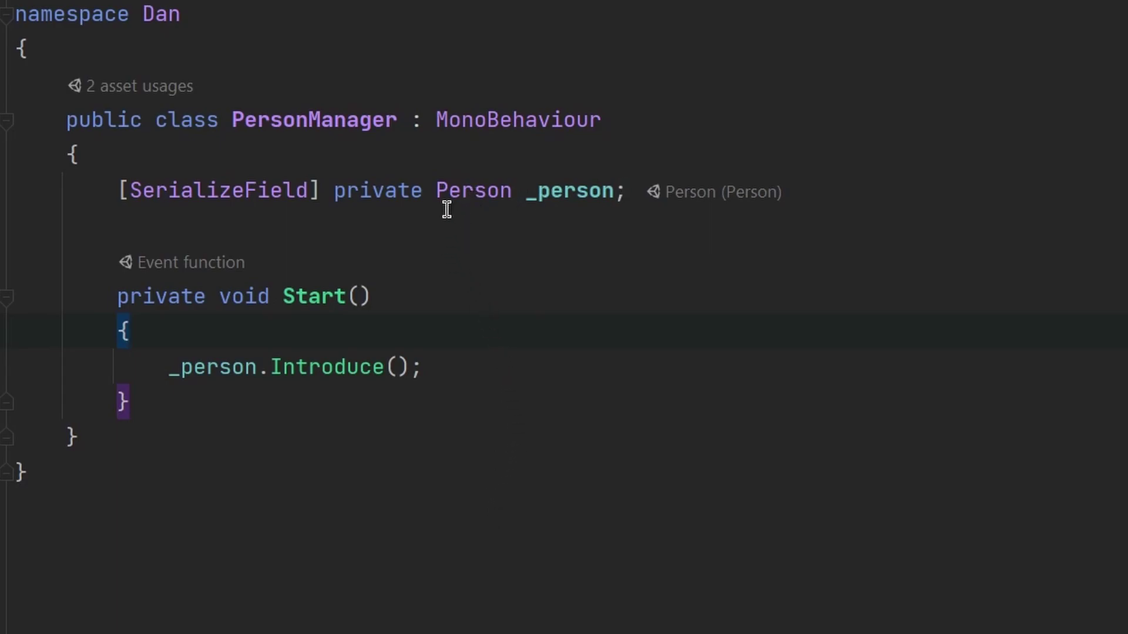
{"action": "left_click_drag", "start_coordinate": [437, 192], "coordinate": [511, 191]}
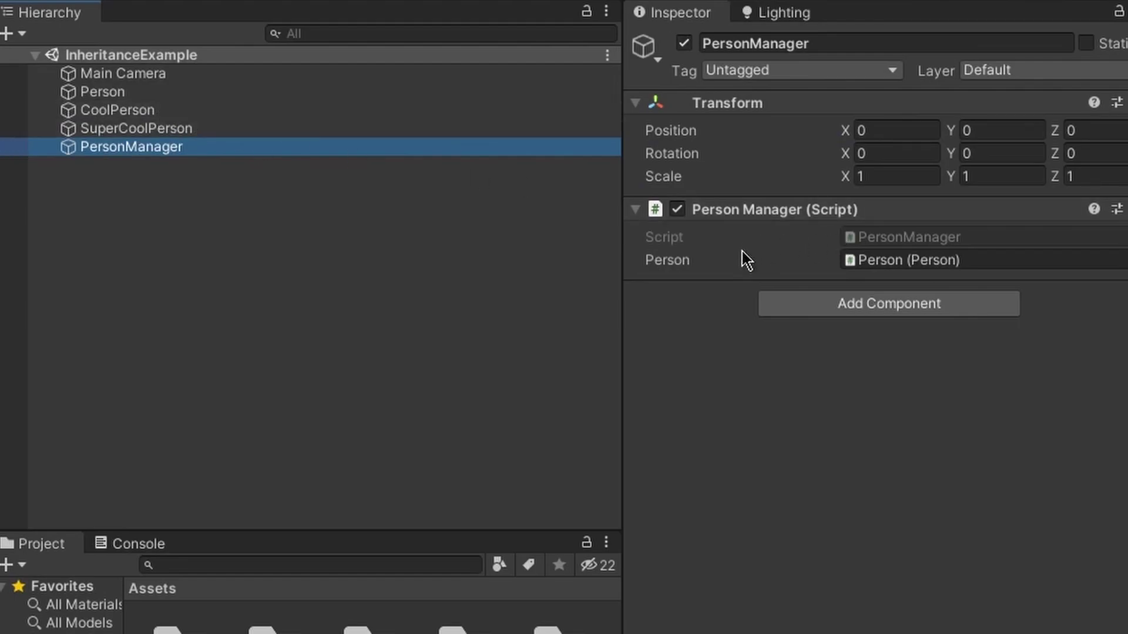
Assign CoolPerson, then SuperCoolPerson, to PersonManager's Person field and check the age of 420.
{"action": "mouse_move", "coordinate": [157, 113]}
{"action": "left_mouse_down"}
{"action": "mouse_move", "coordinate": [729, 239]}
{"action": "mouse_move", "coordinate": [932, 261]}
{"action": "left_mouse_up"}
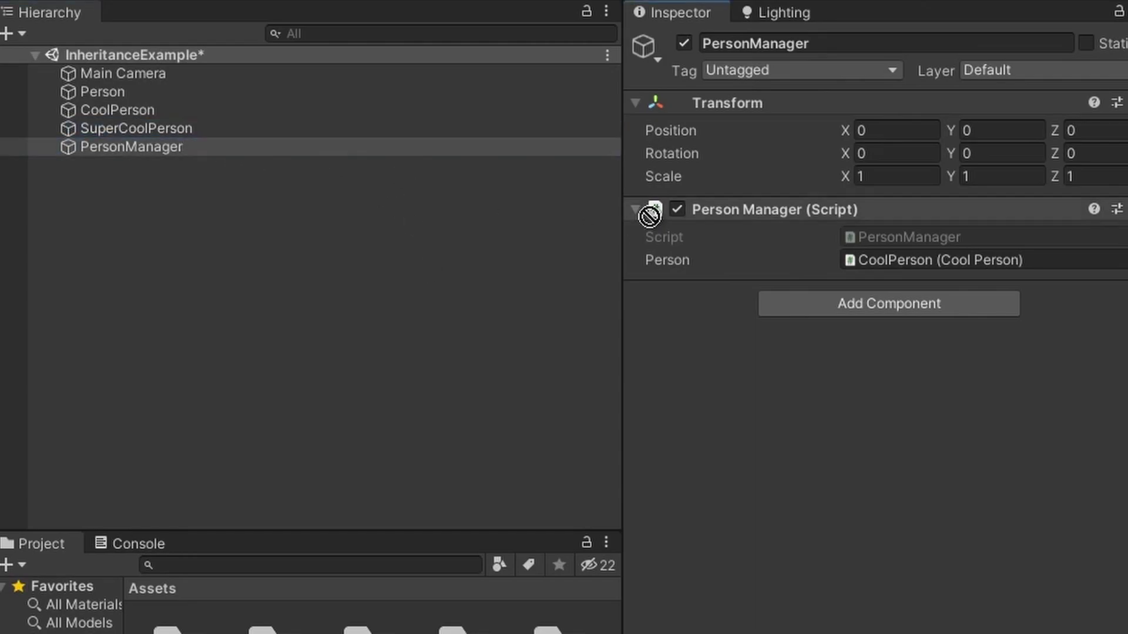
{"action": "left_click_drag", "start_coordinate": [182, 127], "coordinate": [863, 260]}
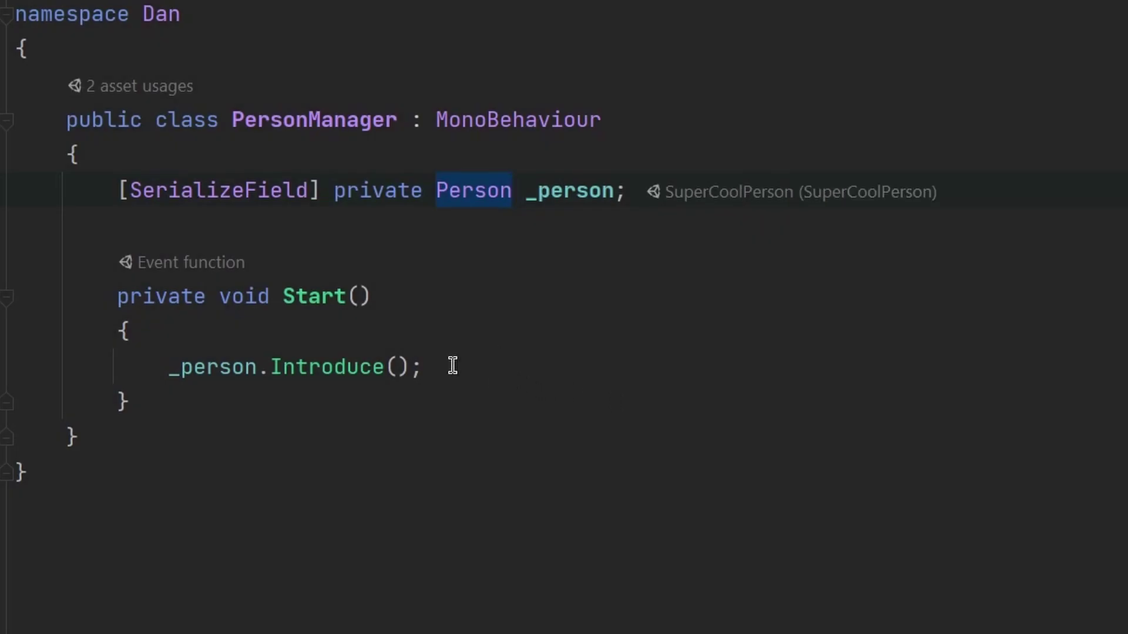
{"action": "left_click_drag", "start_coordinate": [428, 367], "coordinate": [167, 370]}
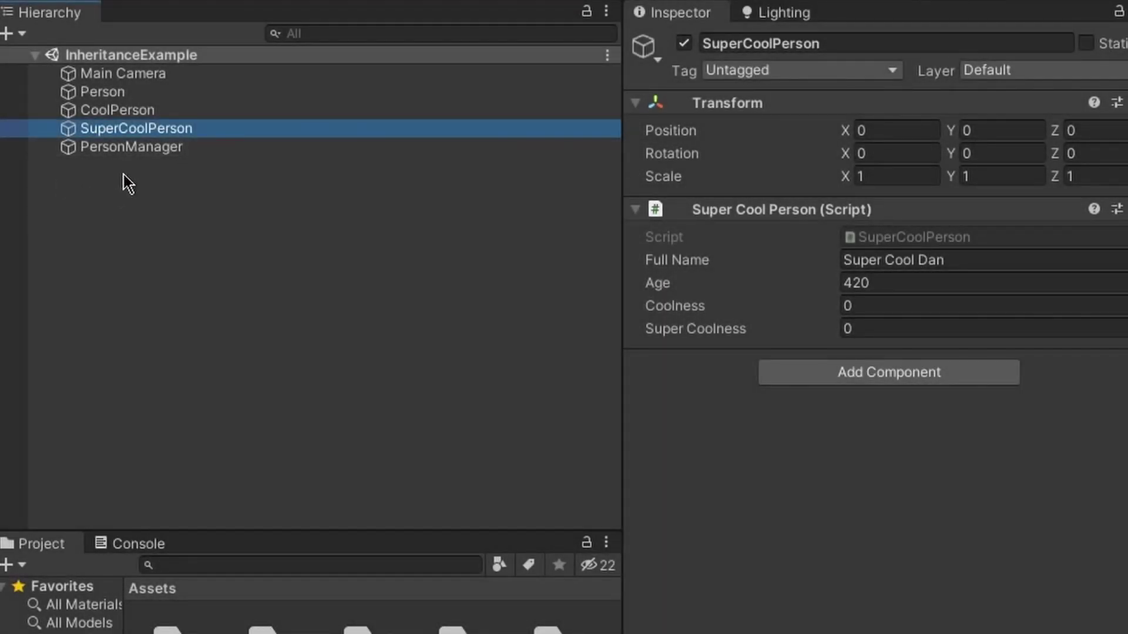
{"action": "left_click", "coordinate": [132, 147]}
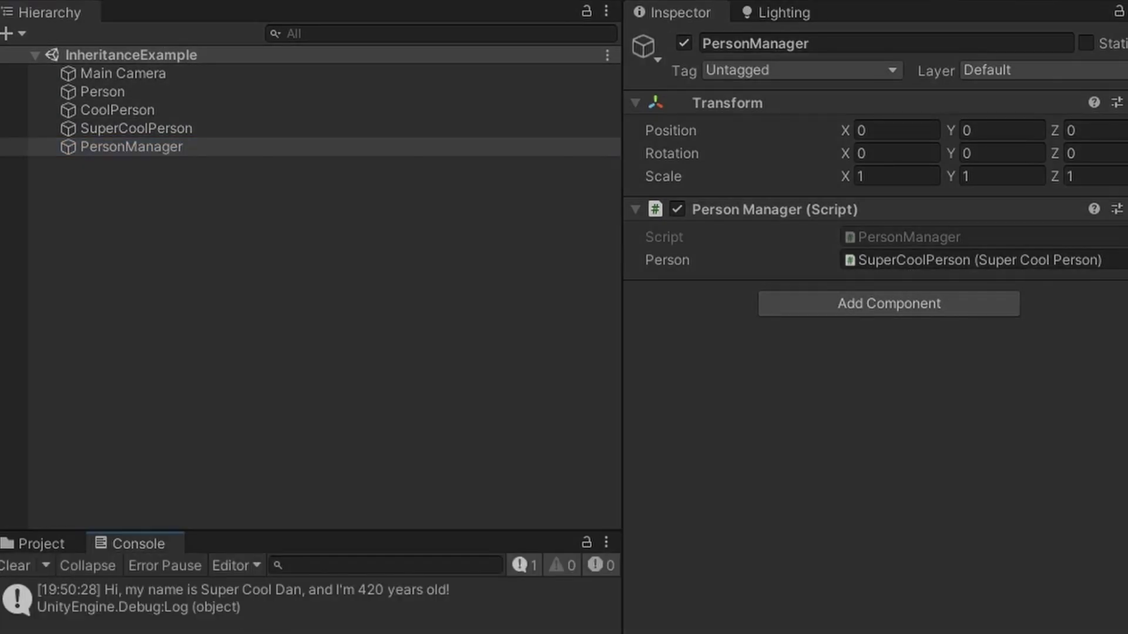
{"action": "left_click", "coordinate": [196, 123]}
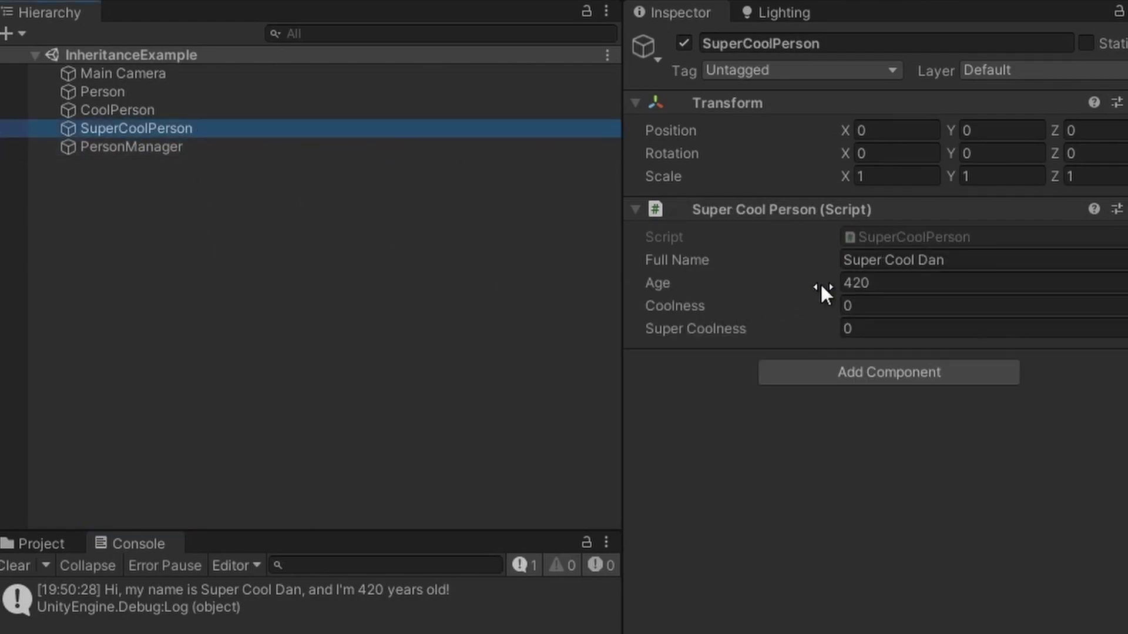
{"action": "left_click", "coordinate": [859, 283]}
{"action": "left_click", "coordinate": [729, 266]}
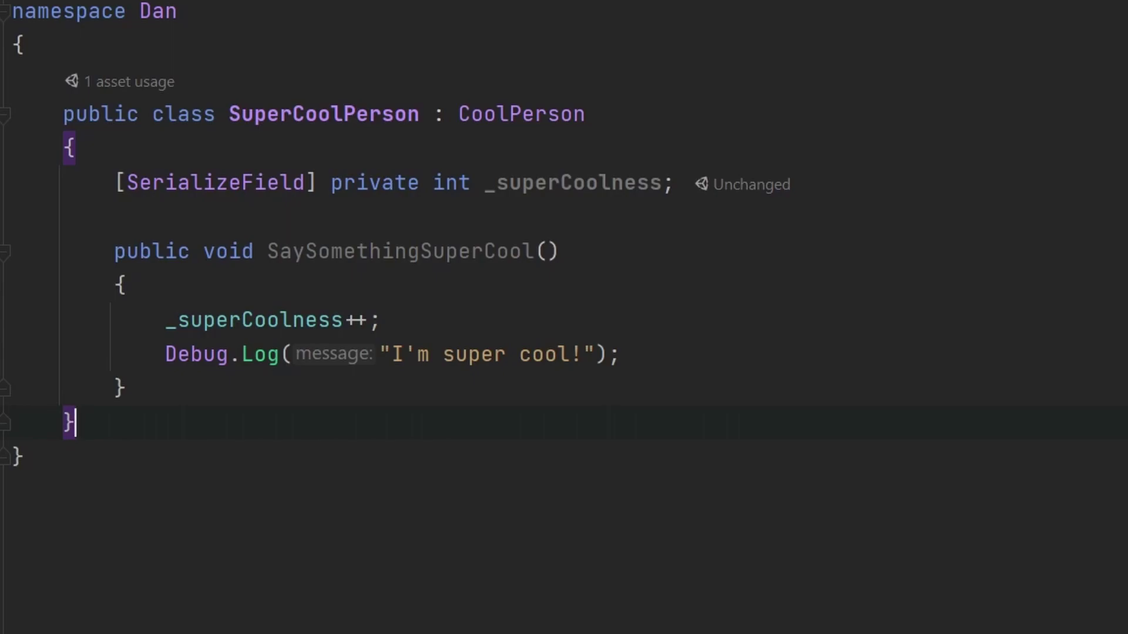
Add the sealed modifier to SuperCoolPerson's class declaration.
{"action": "left_click", "coordinate": [148, 113]}
{"action": "type", "text": "sealed"}
{"action": "left_click", "coordinate": [229, 216]}
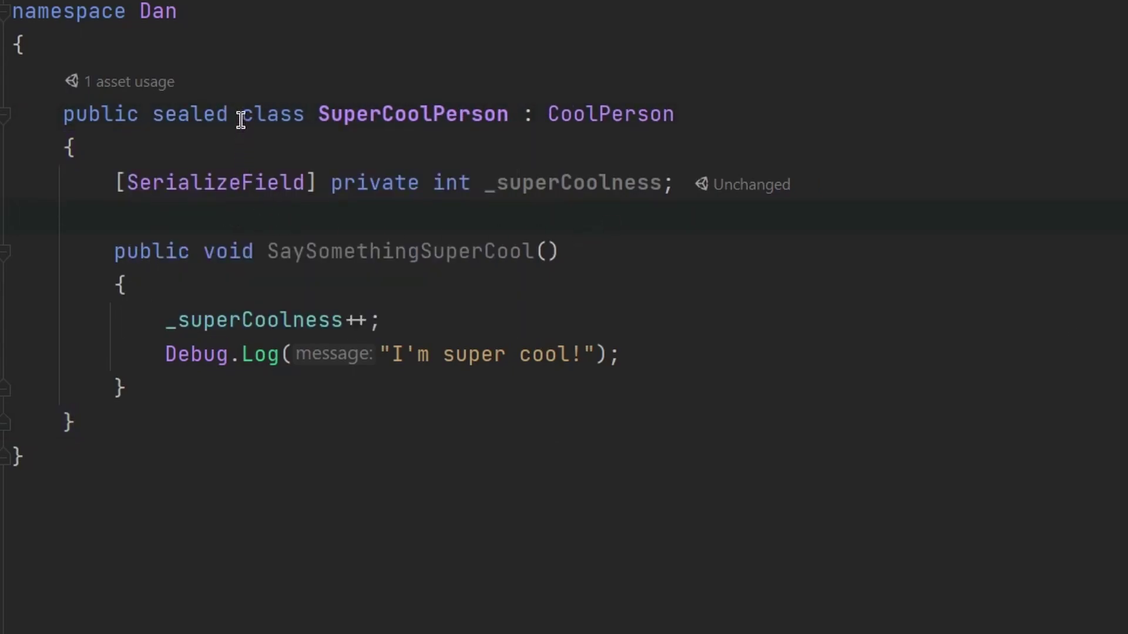
{"action": "double_click", "coordinate": [264, 113]}
{"action": "left_click", "coordinate": [154, 114]}
{"action": "double_click", "coordinate": [154, 114]}
{"action": "left_click", "coordinate": [656, 251]}
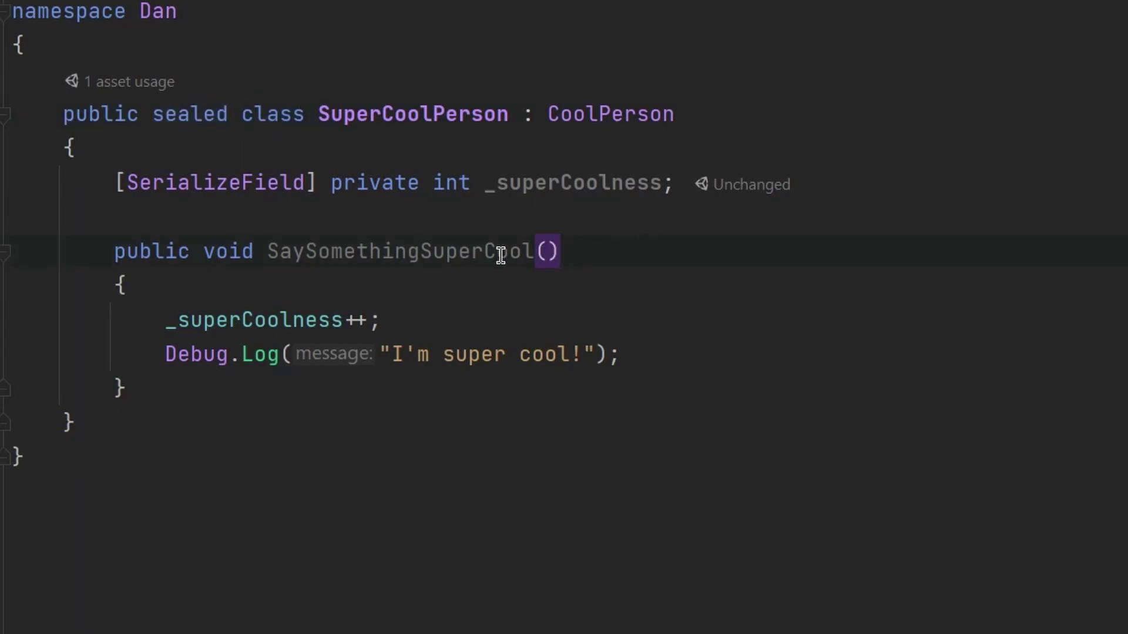
{"action": "double_click", "coordinate": [183, 113]}
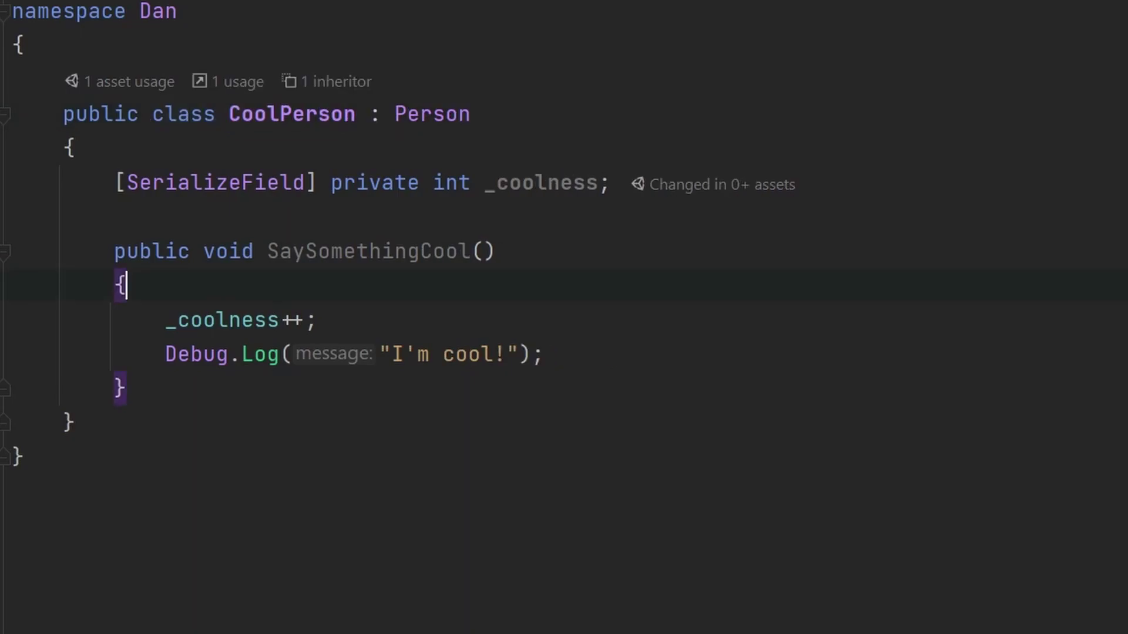
Seal CoolPerson too and view SuperCoolPerson's cannot-inherit-from-sealed-class error.
{"action": "left_click", "coordinate": [151, 114]}
{"action": "type", "text": "sealed"}
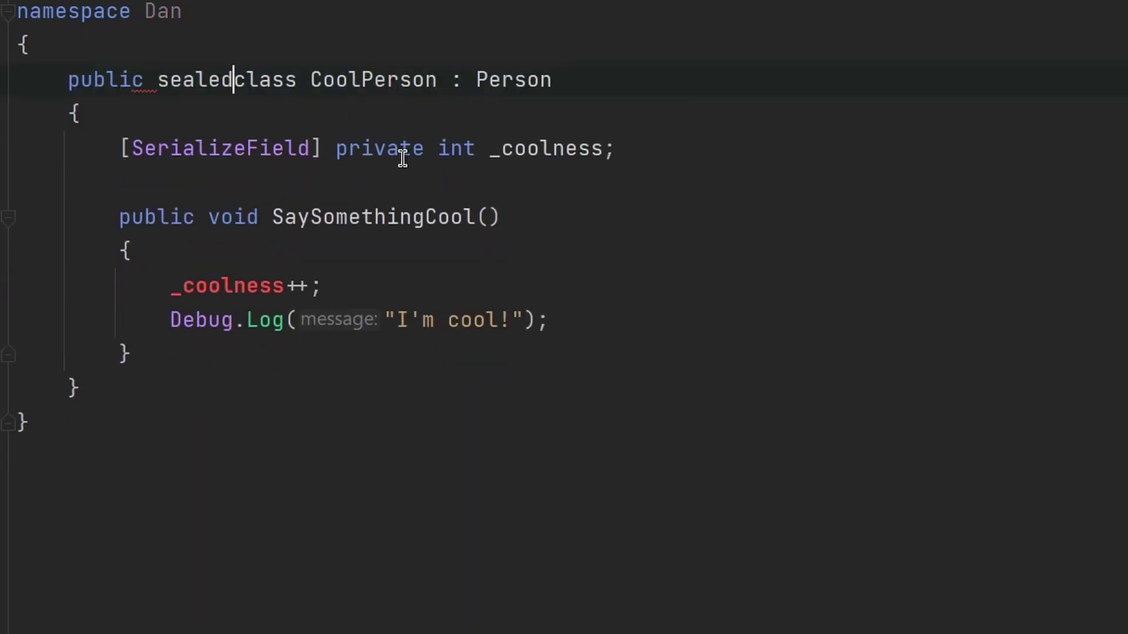
{"action": "left_click", "coordinate": [78, 148]}
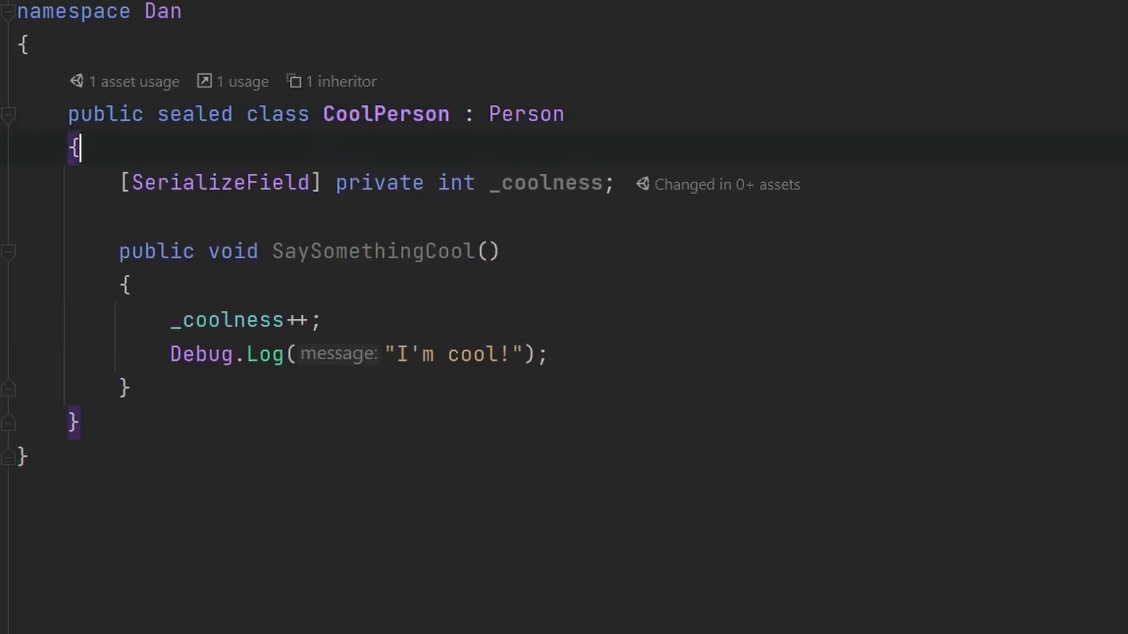
{"action": "key", "text": "ctrl+Tab"}
{"action": "left_click", "coordinate": [562, 148]}
{"action": "mouse_move", "coordinate": [611, 115]}
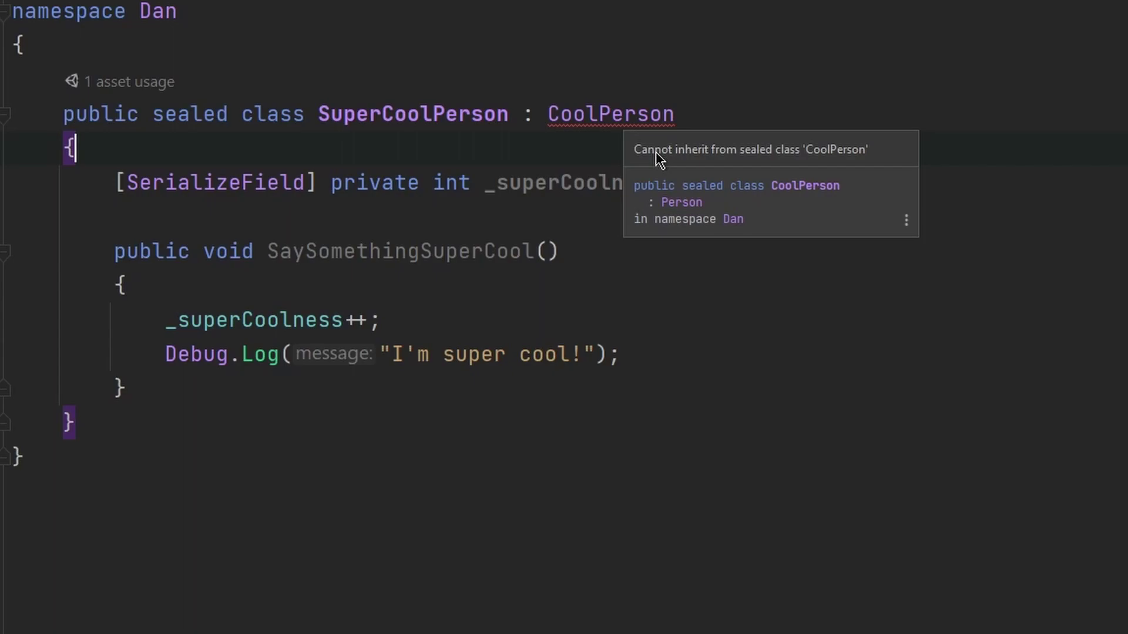
Remove sealed from CoolPerson so only SuperCoolPerson remains sealed.
{"action": "key", "text": "ctrl+Tab"}
{"action": "double_click", "coordinate": [196, 114]}
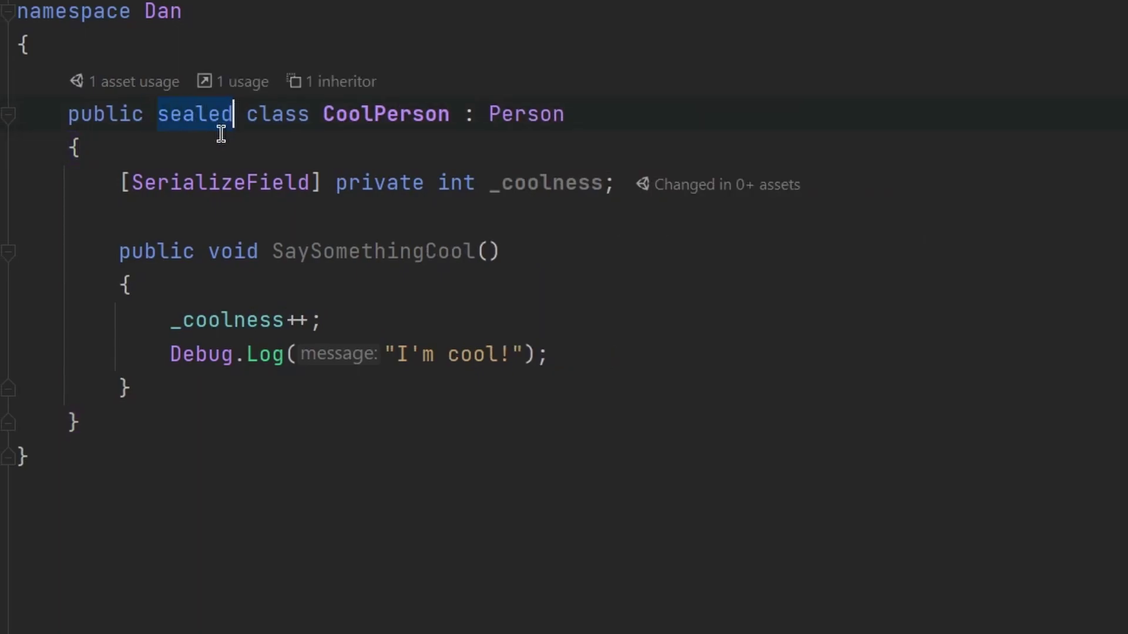
{"action": "key", "text": "BackSpace"}
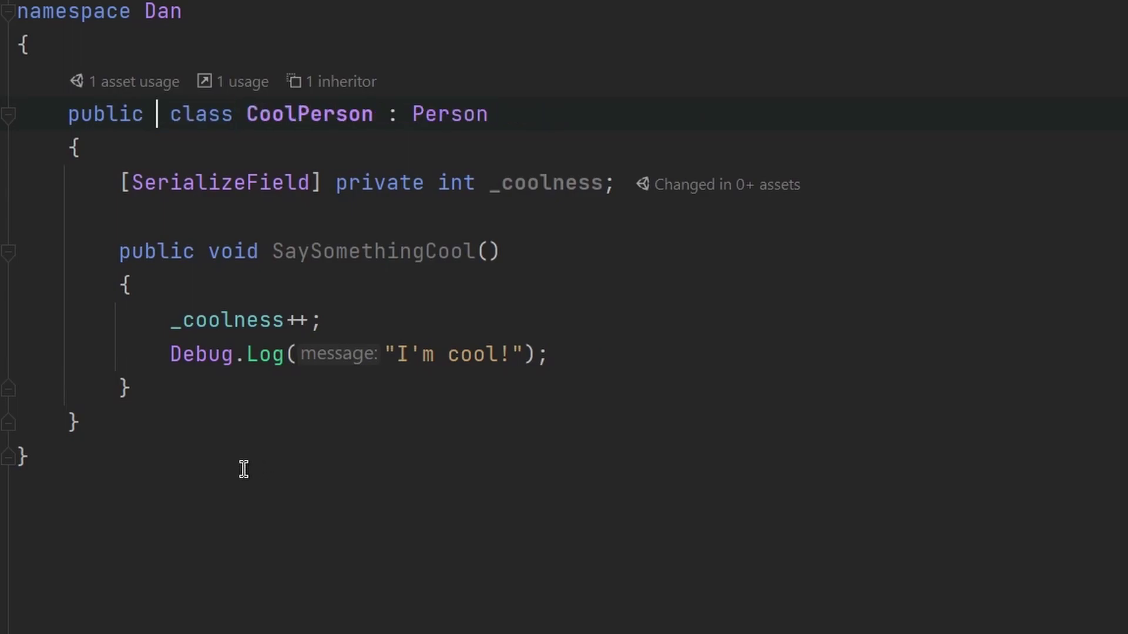
{"action": "key", "text": "BackSpace"}
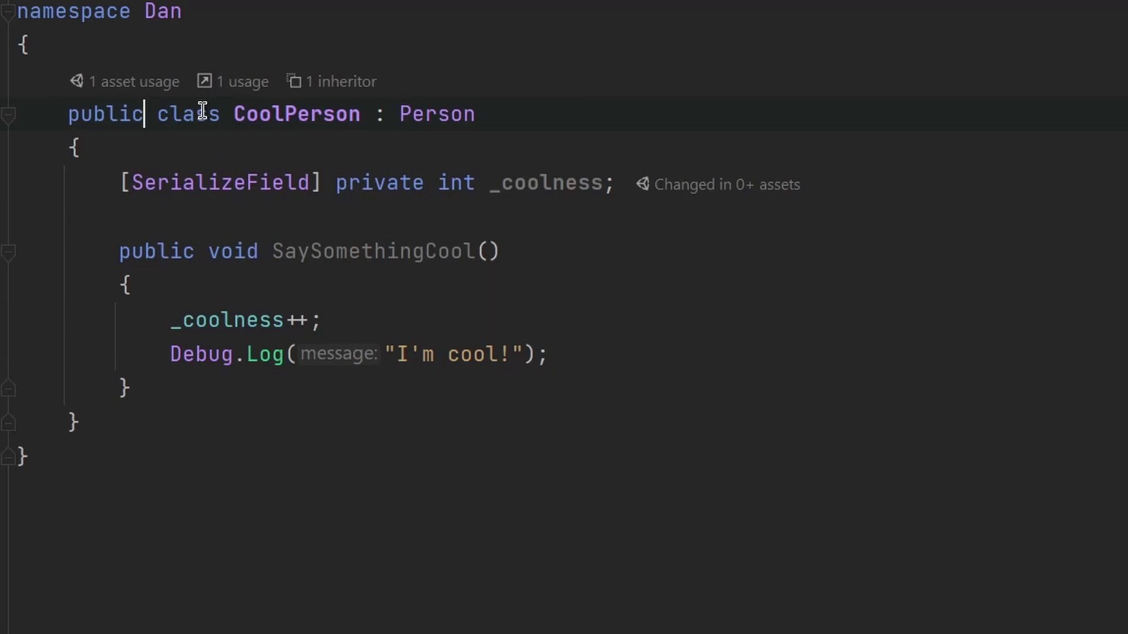
{"action": "key", "text": "ctrl+Tab"}
{"action": "double_click", "coordinate": [209, 117]}
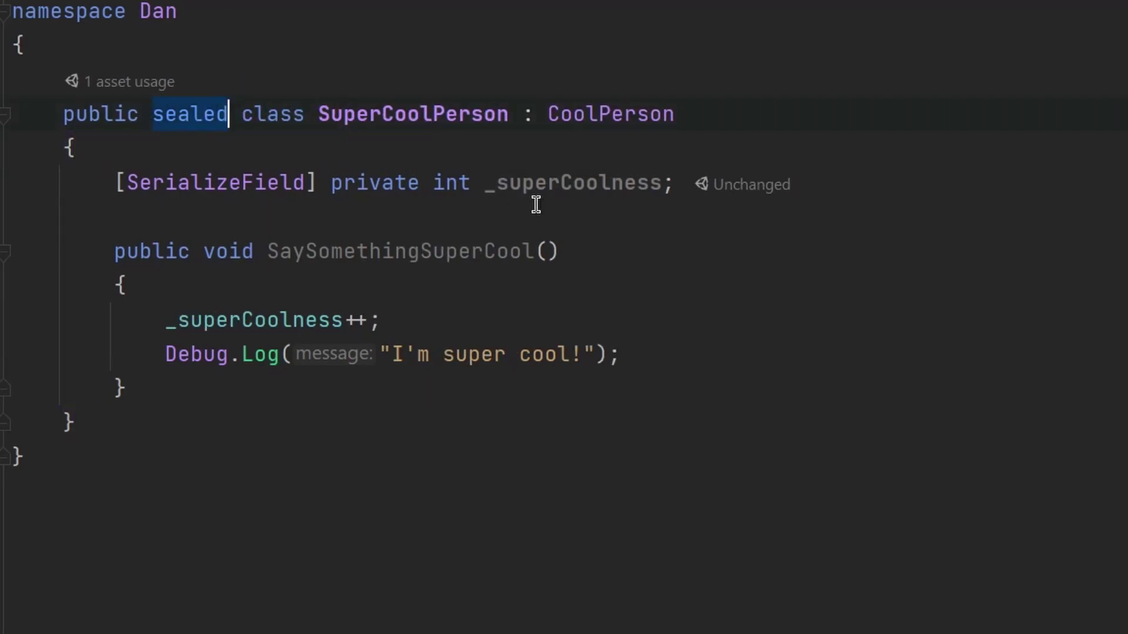
{"action": "key", "text": "ctrl+Tab"}
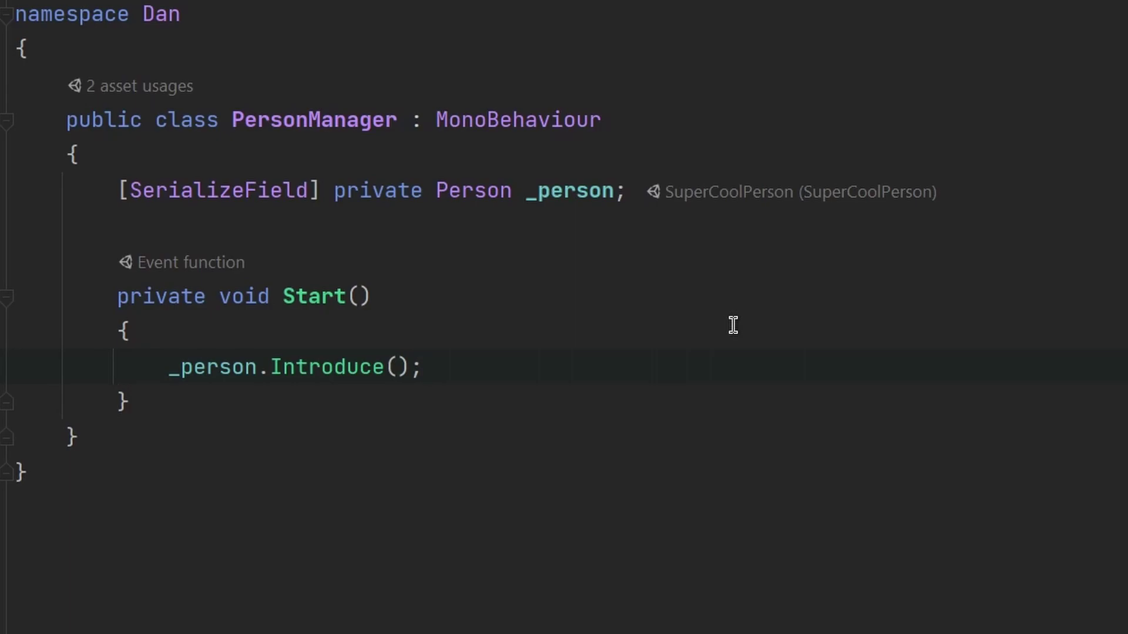
Insert a blank line after the Introduce call in Start for the cast code.
{"action": "left_click", "coordinate": [618, 191]}
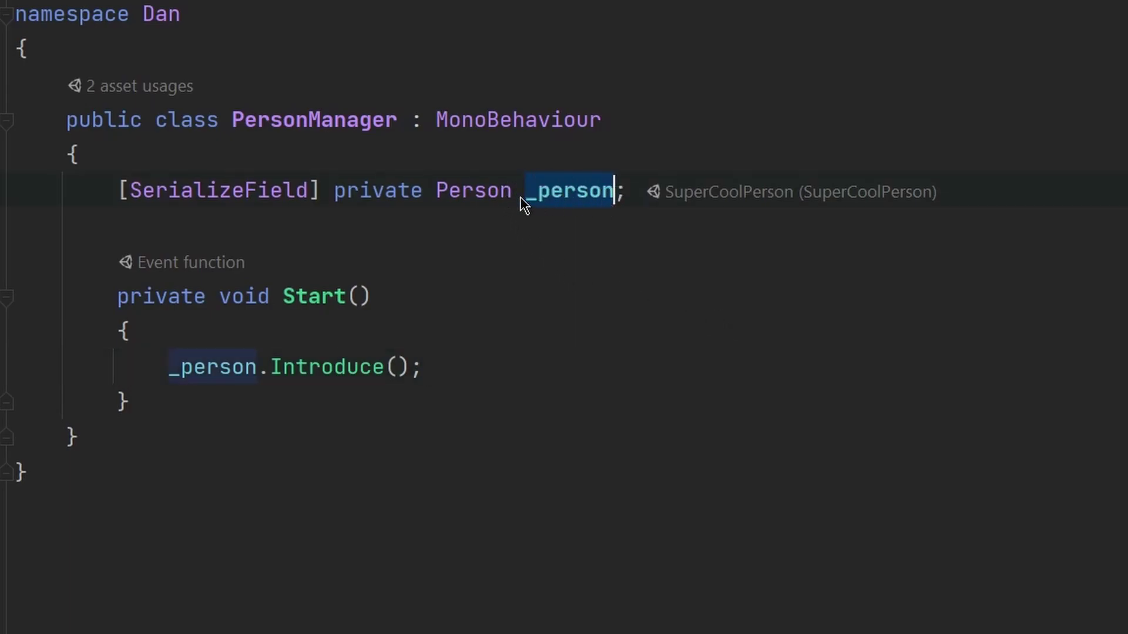
{"action": "left_click_drag", "start_coordinate": [435, 192], "coordinate": [513, 192]}
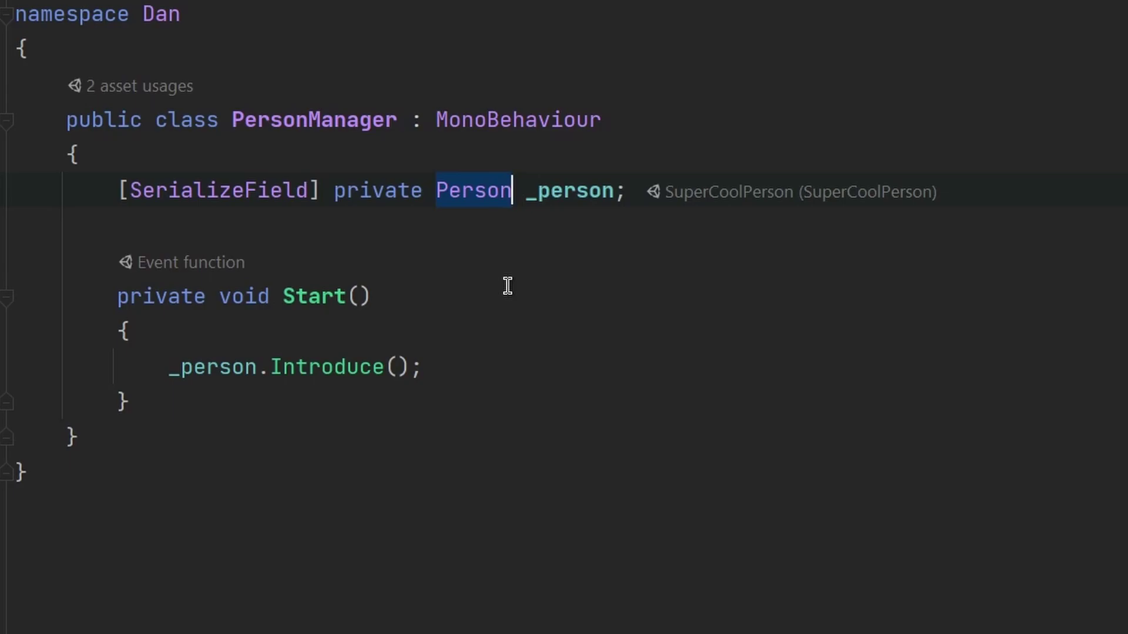
{"action": "left_click", "coordinate": [467, 362]}
{"action": "key", "text": "End"}
{"action": "key", "text": "Return"}
{"action": "key", "text": "Return"}
{"action": "type", "text": "var "}
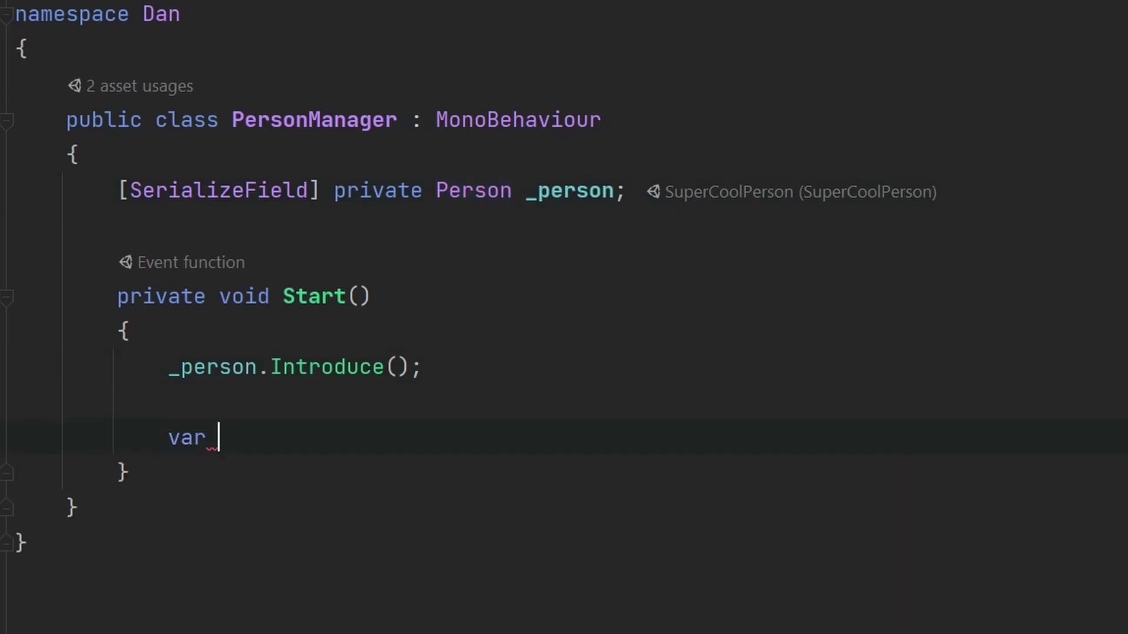
{"action": "type", "text": "coolPerson = (Cool"}
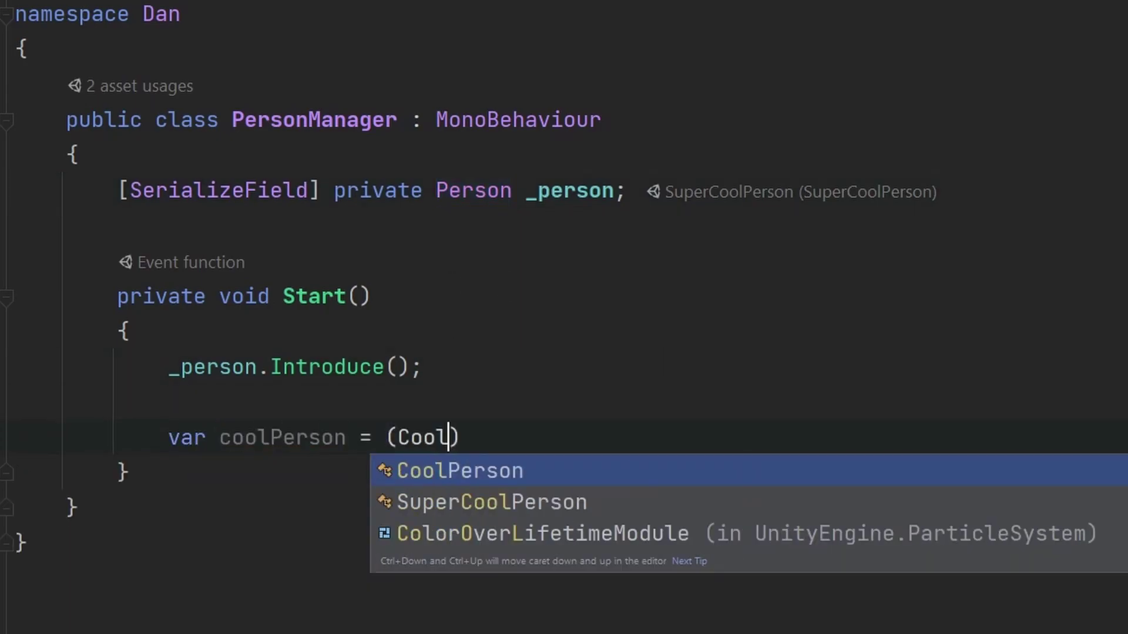
{"action": "type", "text": "Person) _person"}
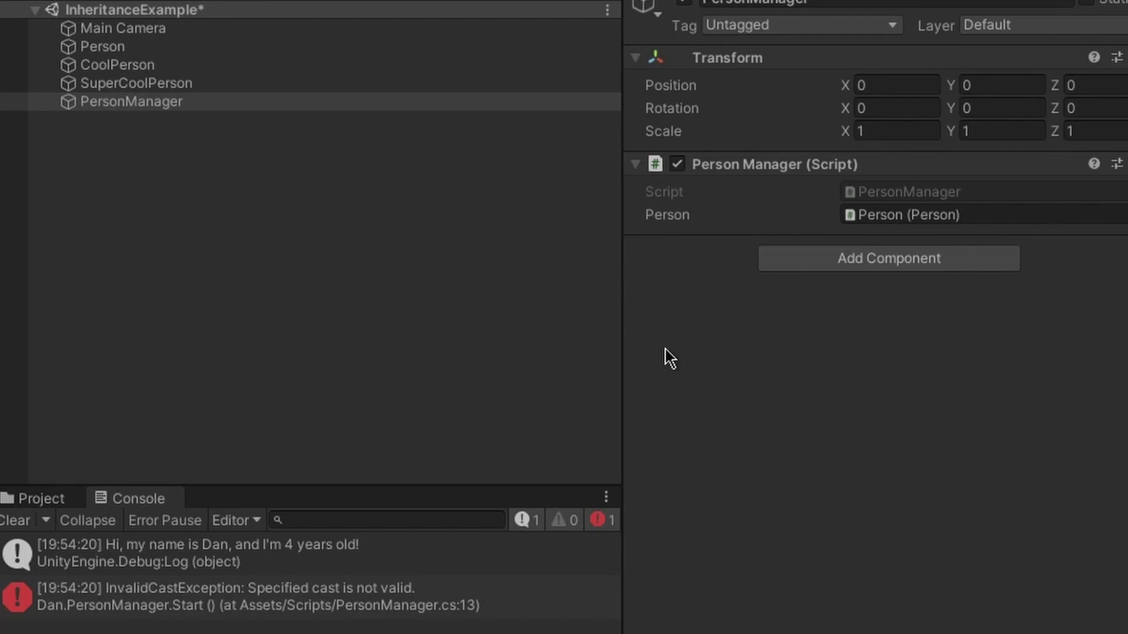
Examine the InvalidCastException and the (CoolPerson) cast of _person.
{"action": "left_click", "coordinate": [265, 608]}
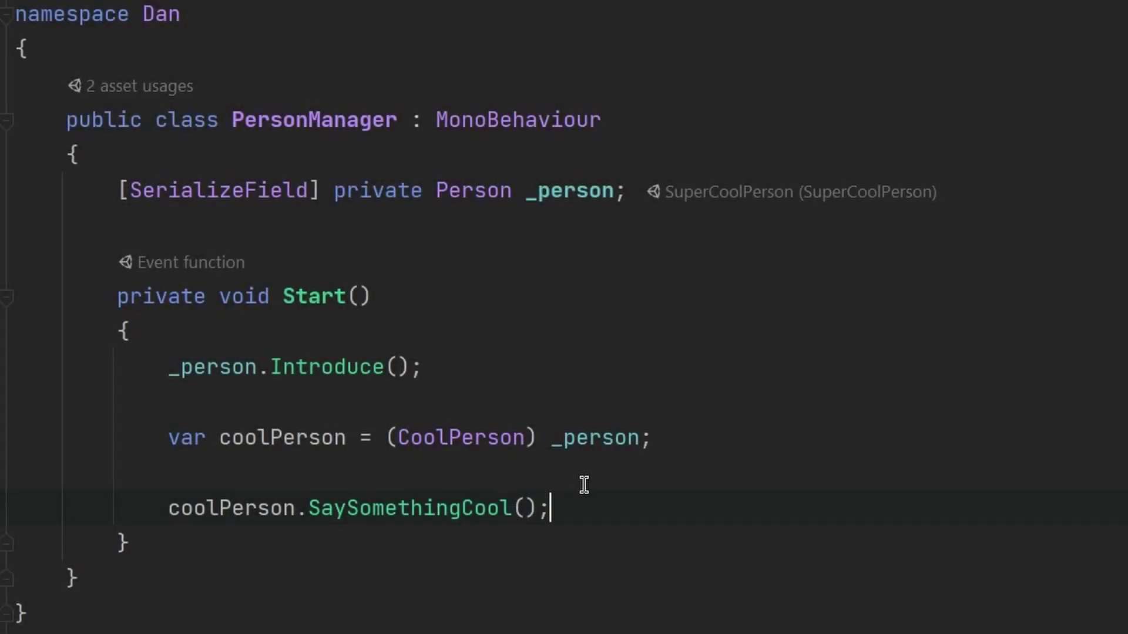
{"action": "left_click", "coordinate": [627, 465]}
{"action": "left_click_drag", "start_coordinate": [389, 438], "coordinate": [536, 440]}
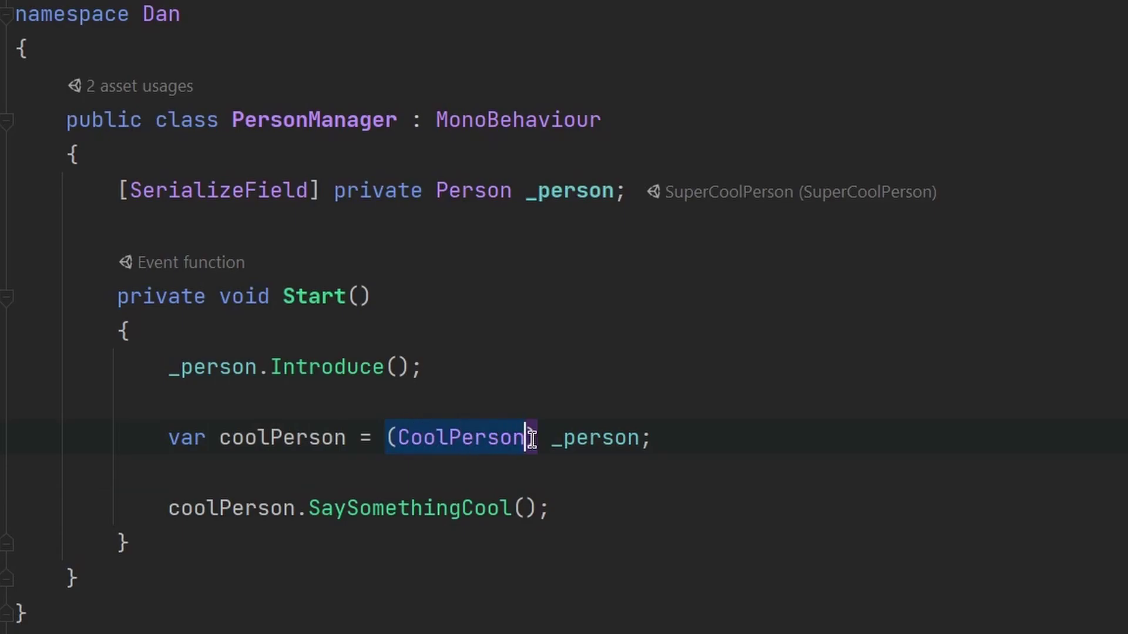
{"action": "double_click", "coordinate": [617, 437]}
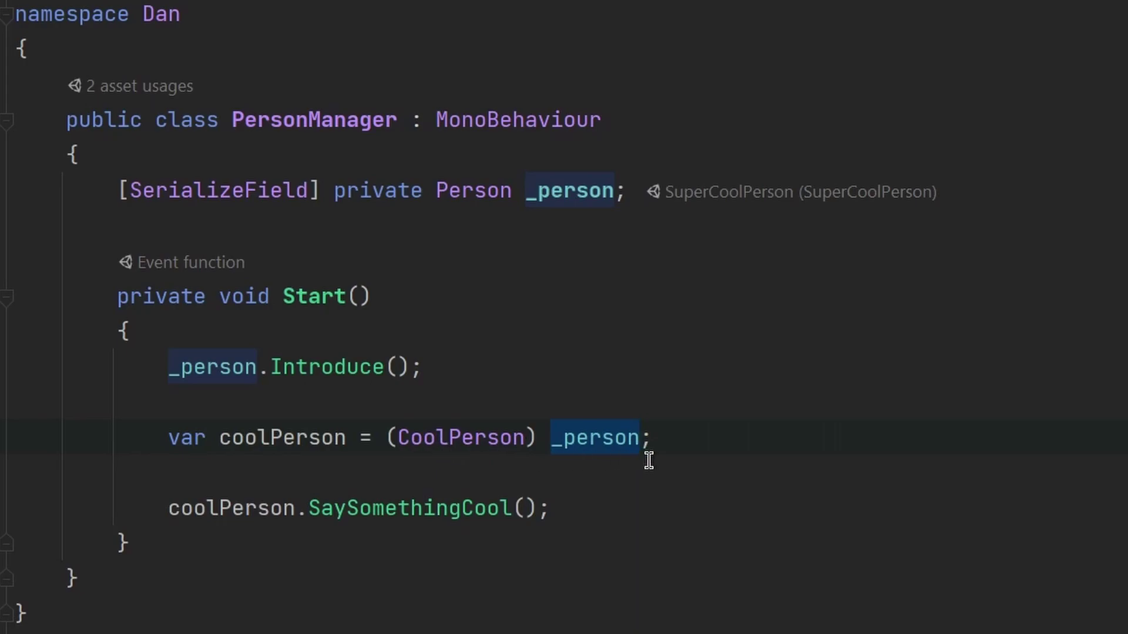
{"action": "left_click", "coordinate": [687, 450]}
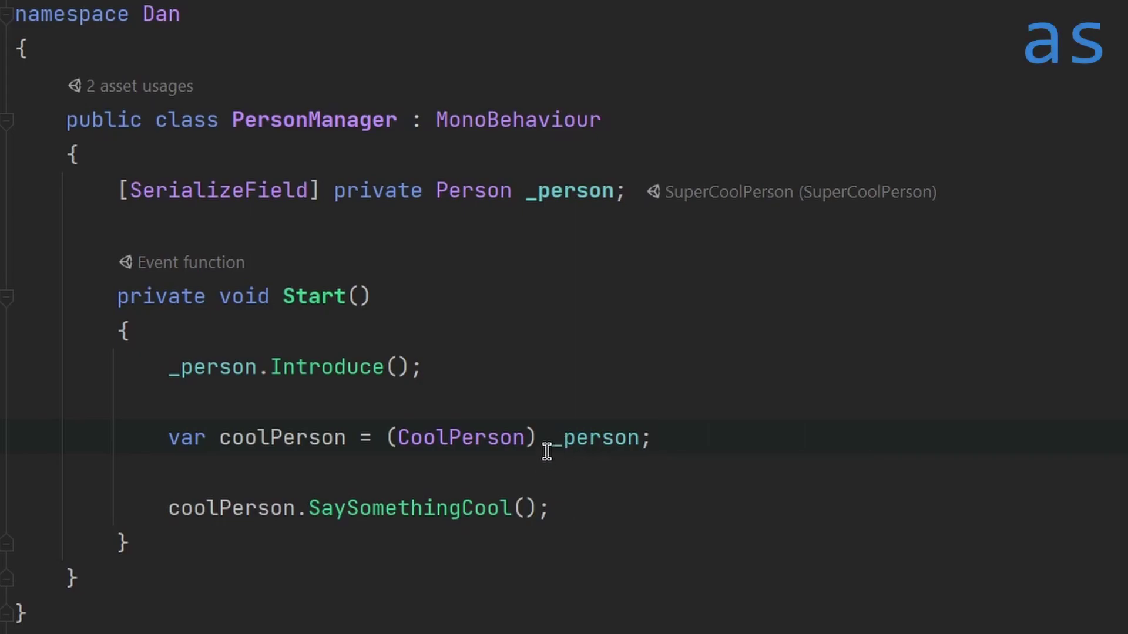
Replace the explicit (CoolPerson) cast with _person as CoolPerson.
{"action": "key", "text": "ctrl+shift+Left"}
{"action": "key", "text": "ctrl+shift+Left"}
{"action": "key", "text": "Delete"}
{"action": "key", "text": "ctrl+Right"}
{"action": "type", "text": "as CoolPerson"}
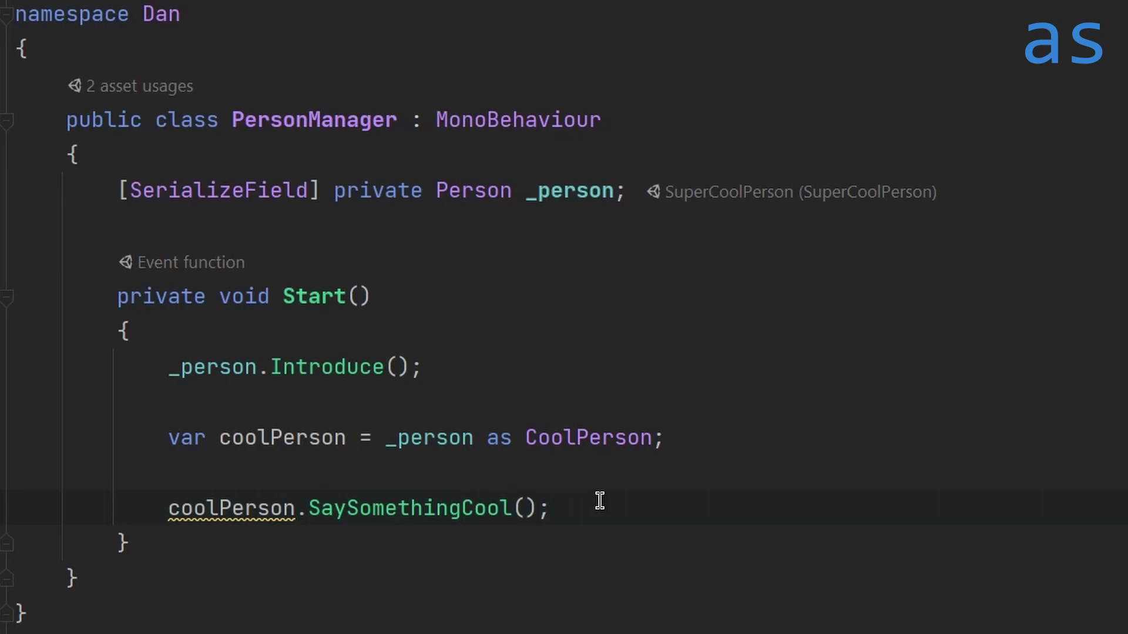
Highlight the coolPerson.SaySomethingCool() call to discuss the null case.
{"action": "left_click_drag", "start_coordinate": [552, 509], "coordinate": [168, 509]}
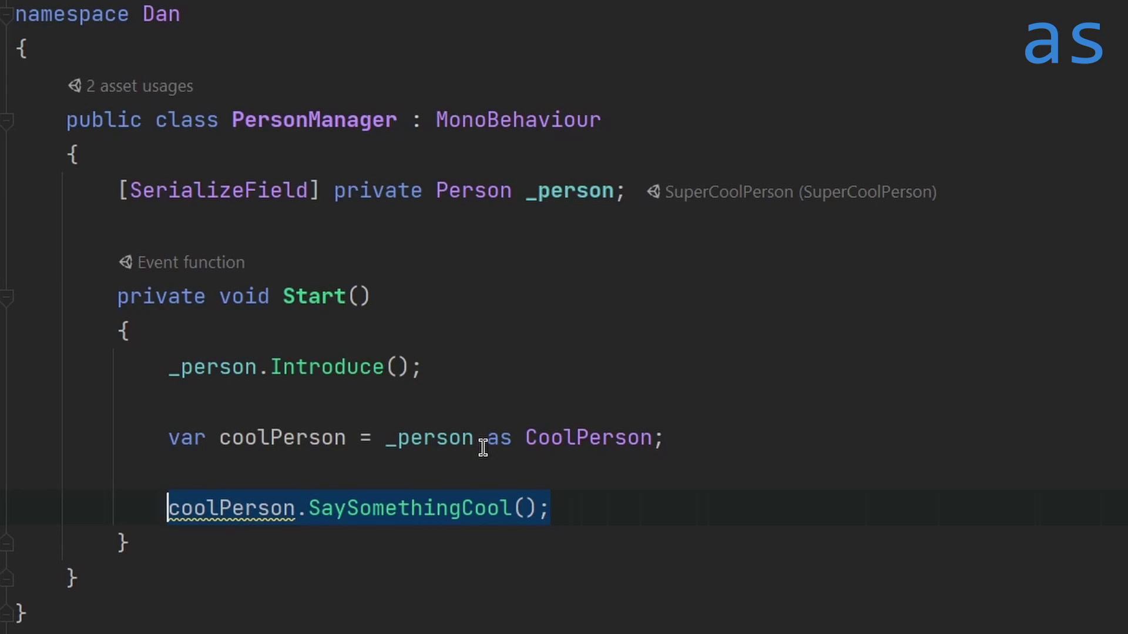
{"action": "double_click", "coordinate": [359, 508]}
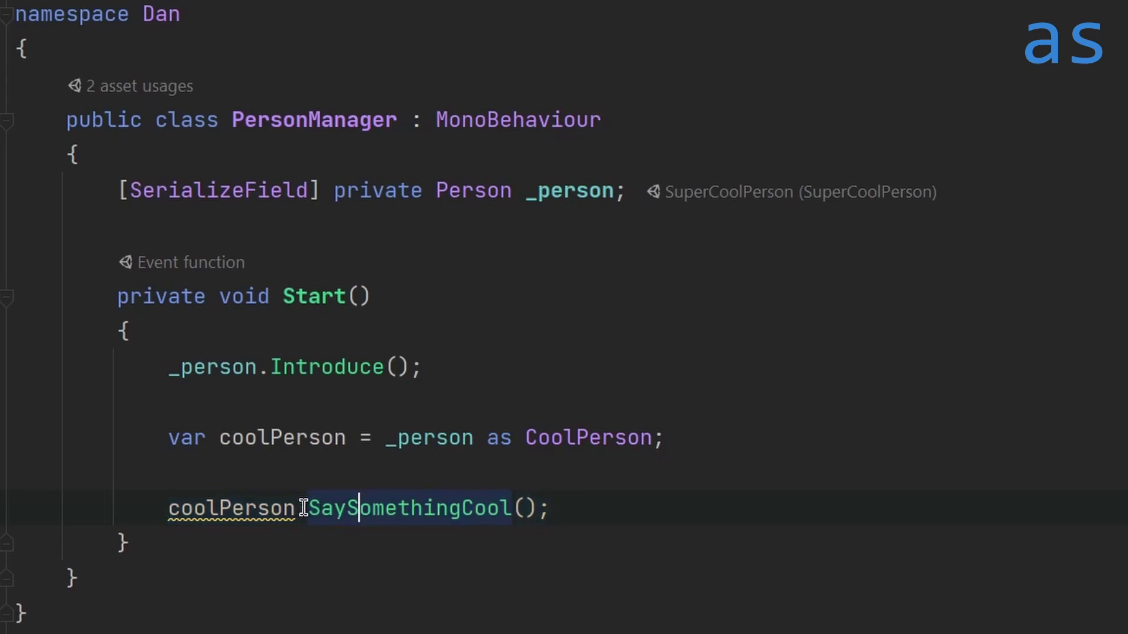
{"action": "left_click_drag", "start_coordinate": [309, 508], "coordinate": [561, 511]}
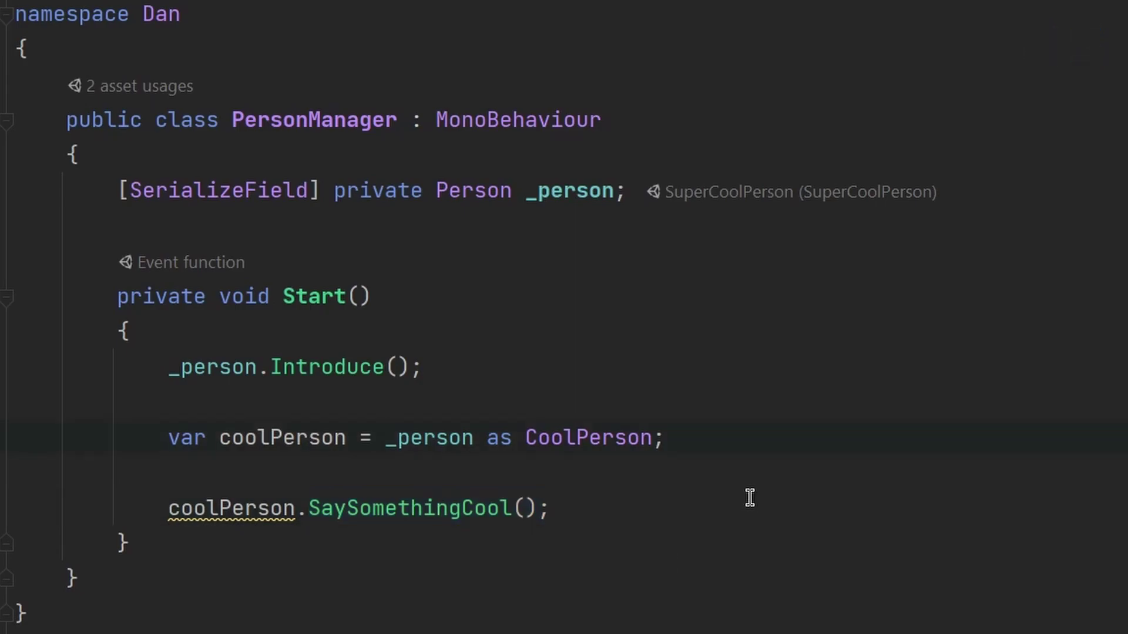
{"action": "key", "text": "Up"}
{"action": "key", "text": "Up"}
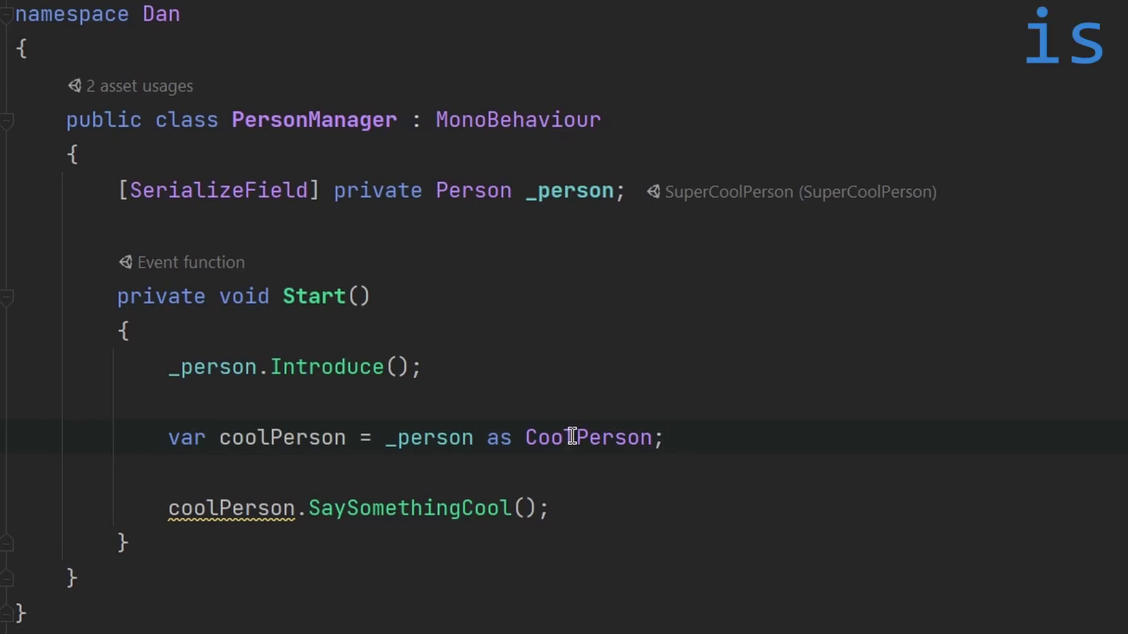
{"action": "type", "text": "if (_person"}
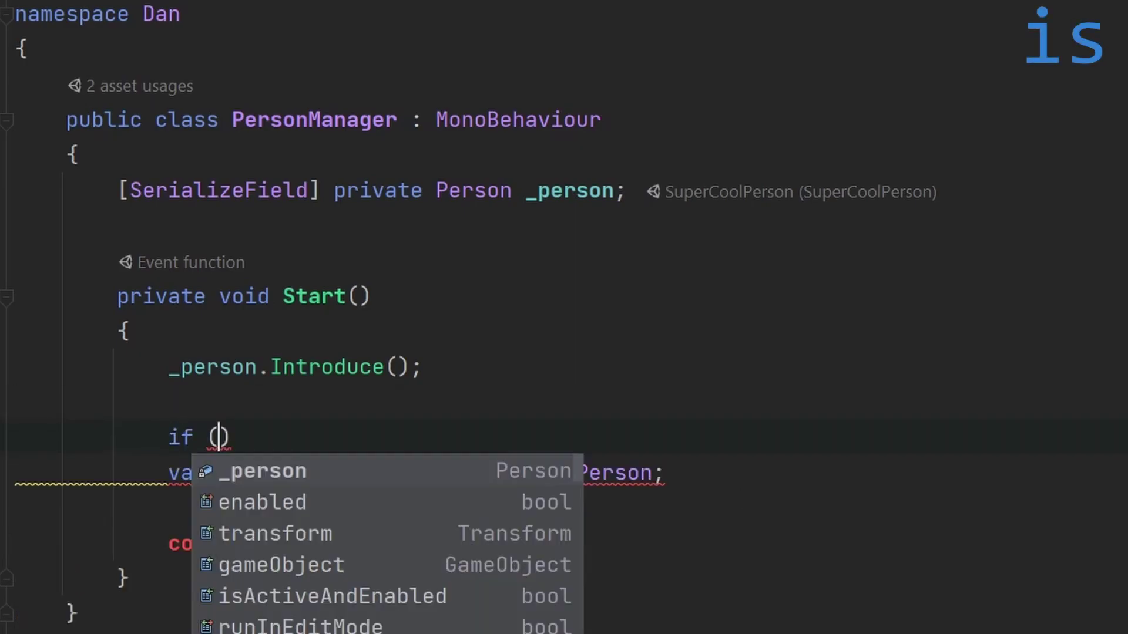
{"action": "type", "text": " is Co"}
Wrap the as-cast and SaySomethingCool call in if (_person is CoolPerson) and play-test it.
{"action": "key", "text": "Tab"}
{"action": "type", "text": "{"}
{"action": "key", "text": "Return"}
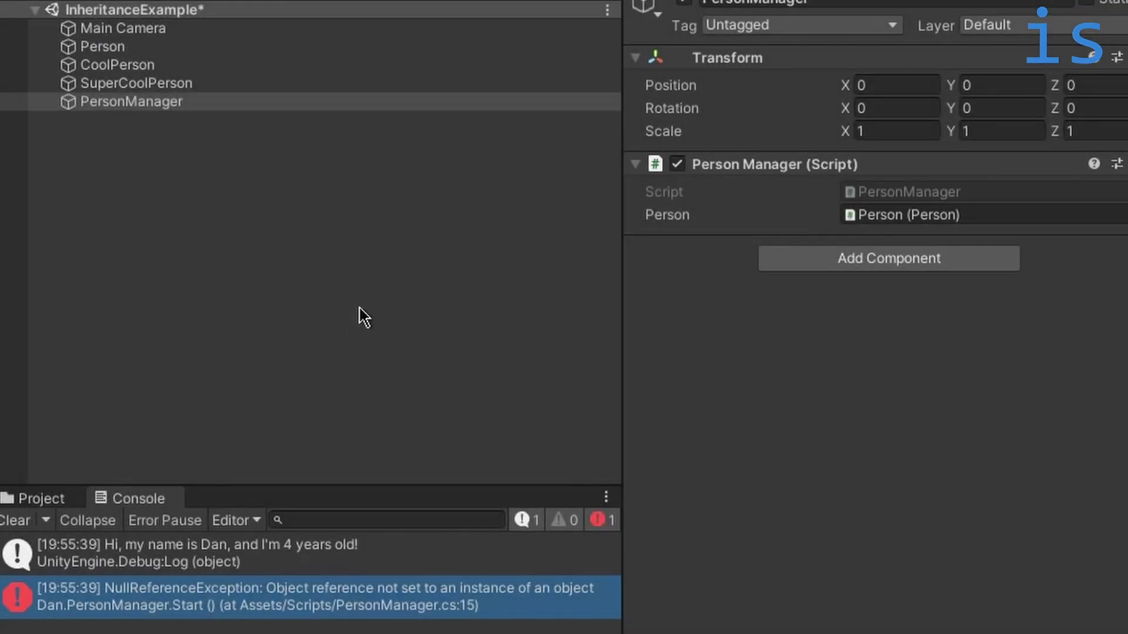
{"action": "left_click", "coordinate": [27, 523]}
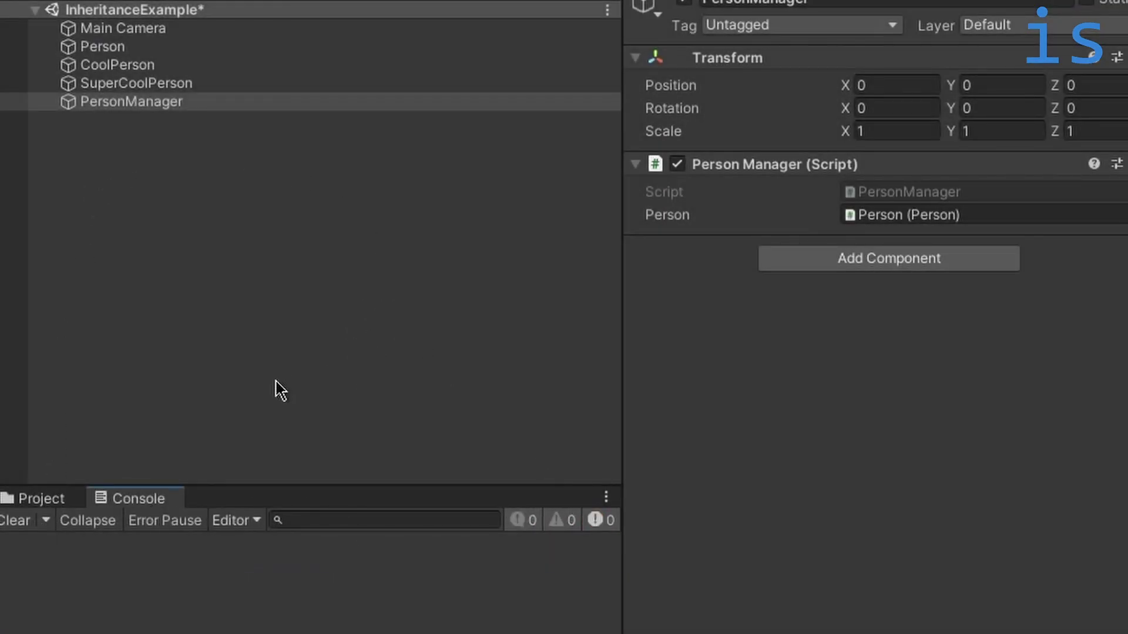
{"action": "key", "text": "ctrl+p"}
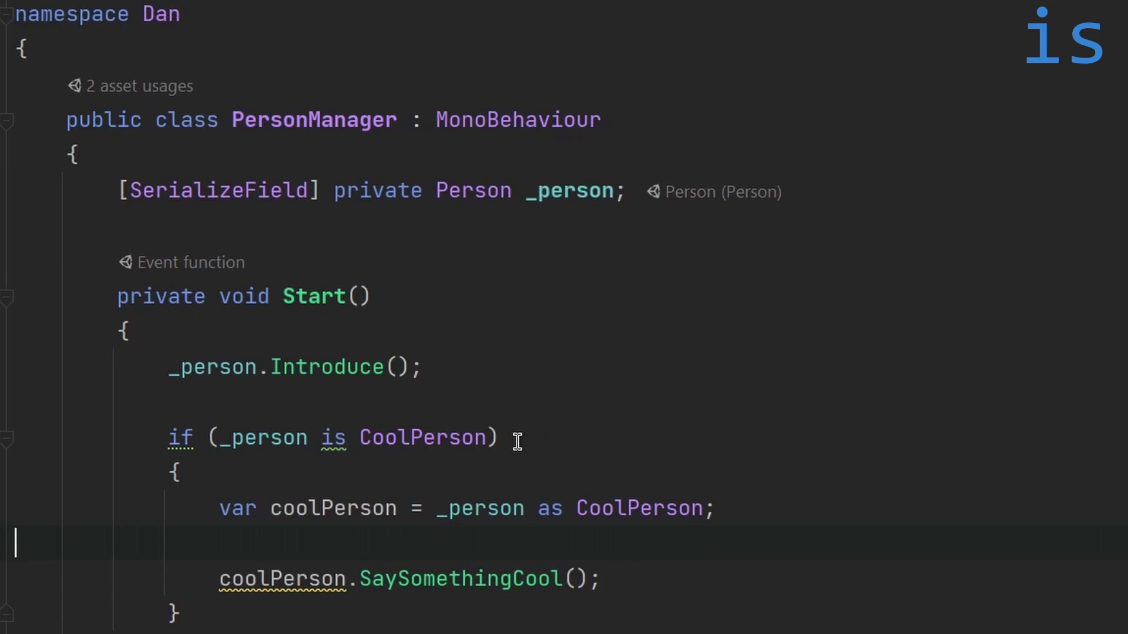
Assign the CoolPerson object to the Person field and play the scene again.
{"action": "left_click_drag", "start_coordinate": [499, 437], "coordinate": [168, 439]}
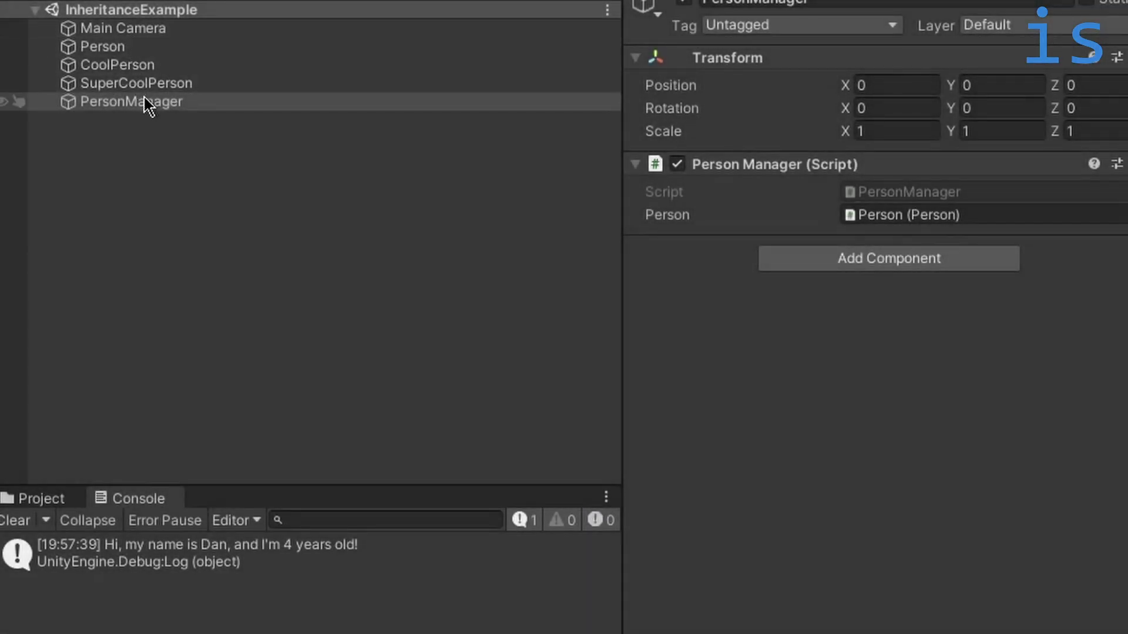
{"action": "mouse_move", "coordinate": [118, 64]}
{"action": "left_mouse_down"}
{"action": "mouse_move", "coordinate": [647, 218]}
{"action": "mouse_move", "coordinate": [893, 217]}
{"action": "left_mouse_up"}
{"action": "key", "text": "ctrl+p"}
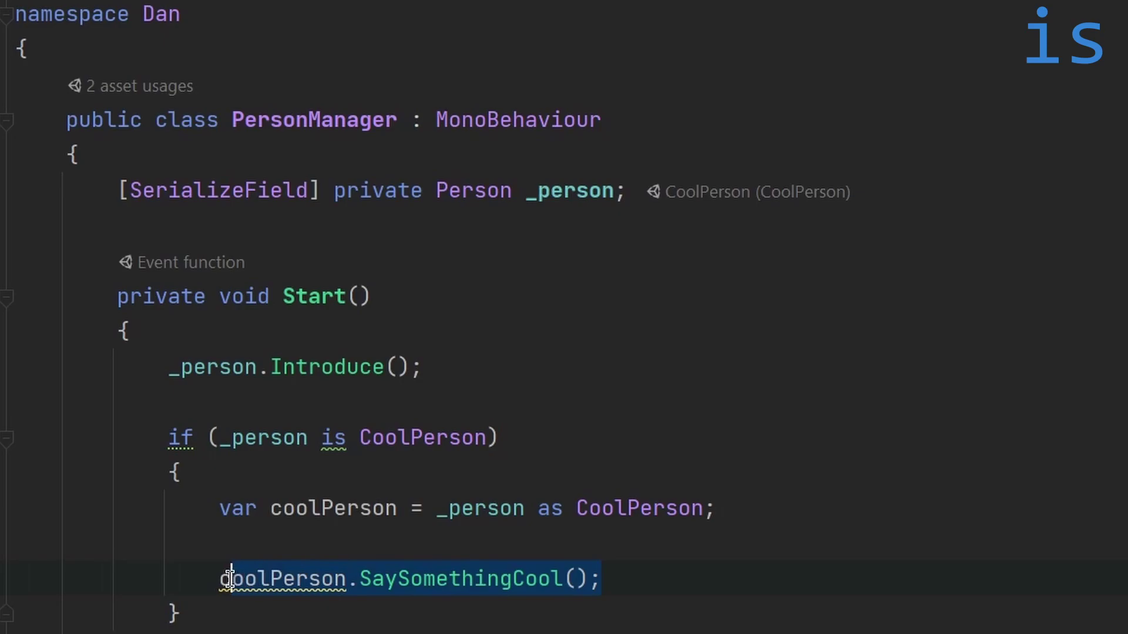
Apply the Alt+Enter quick-fix that turns the check into if (_person is CoolPerson coolPerson).
{"action": "left_click", "coordinate": [677, 584]}
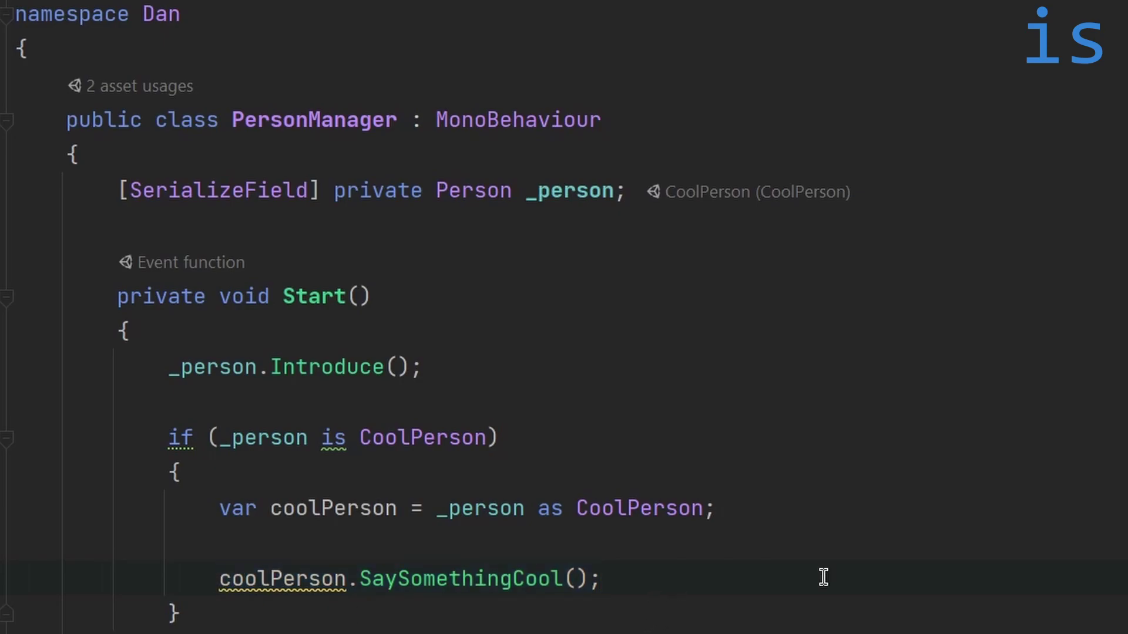
{"action": "left_click", "coordinate": [262, 438]}
{"action": "key", "text": "alt+Return"}
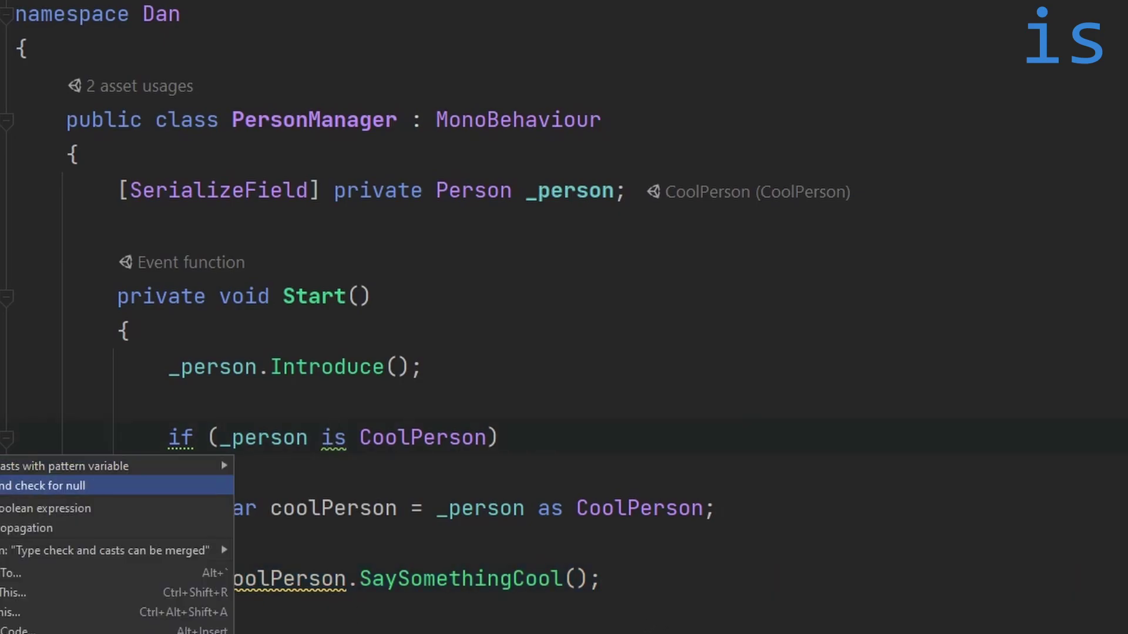
{"action": "key", "text": "Return"}
{"action": "left_click", "coordinate": [634, 509]}
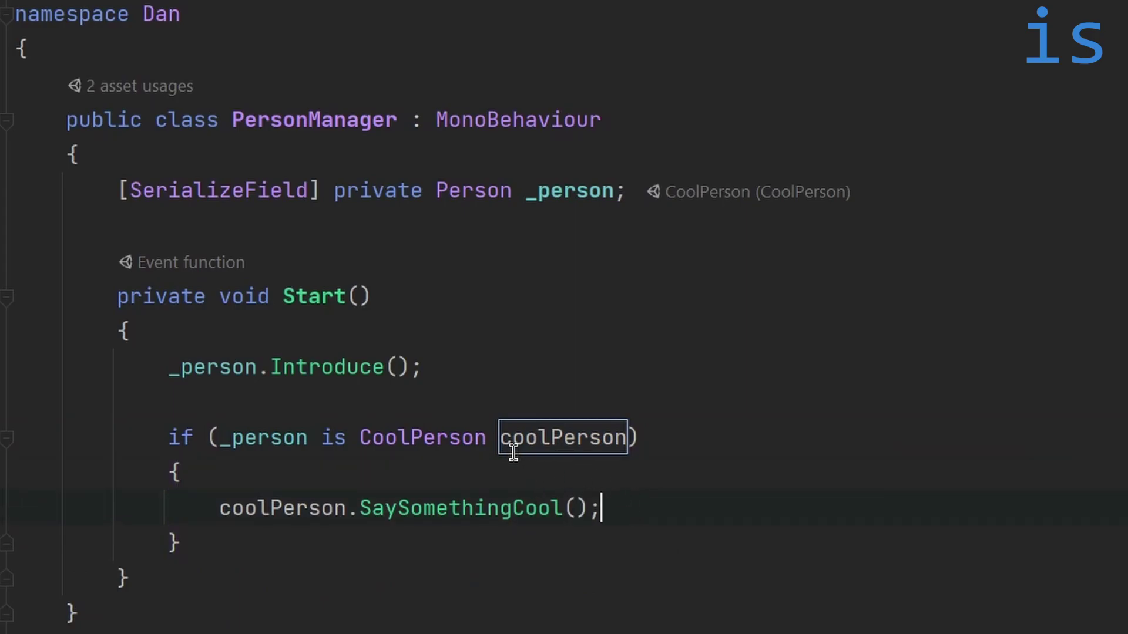
{"action": "left_click", "coordinate": [216, 440]}
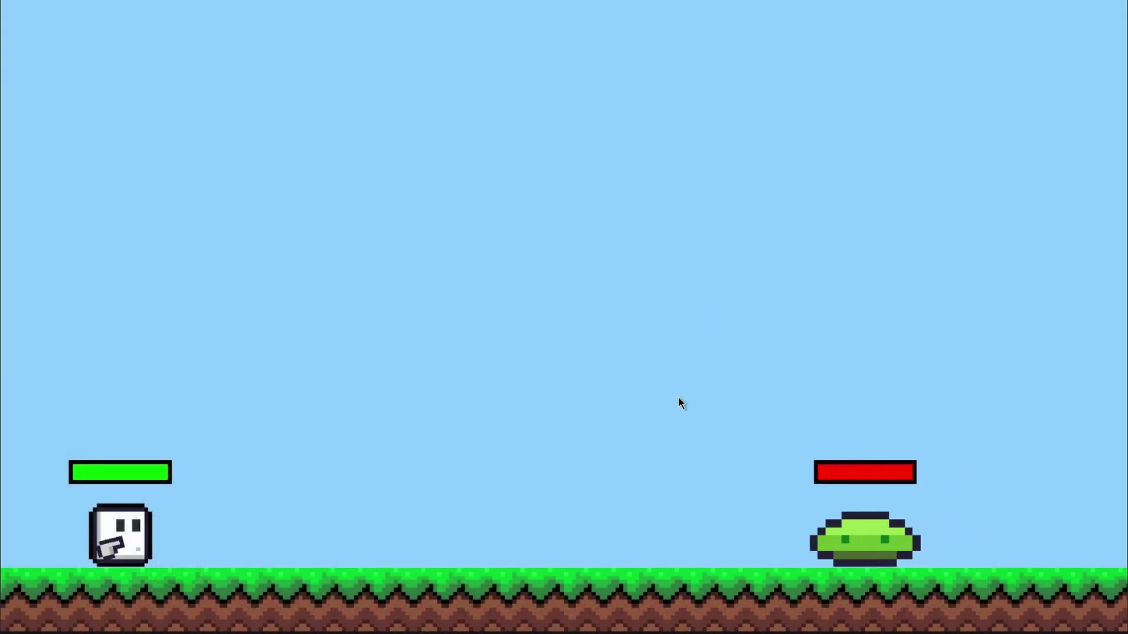
Play-test the slime scene, moving and jumping the player and firing projectiles at the slime.
{"action": "key", "text": "Right"}
{"action": "key", "text": "Left"}
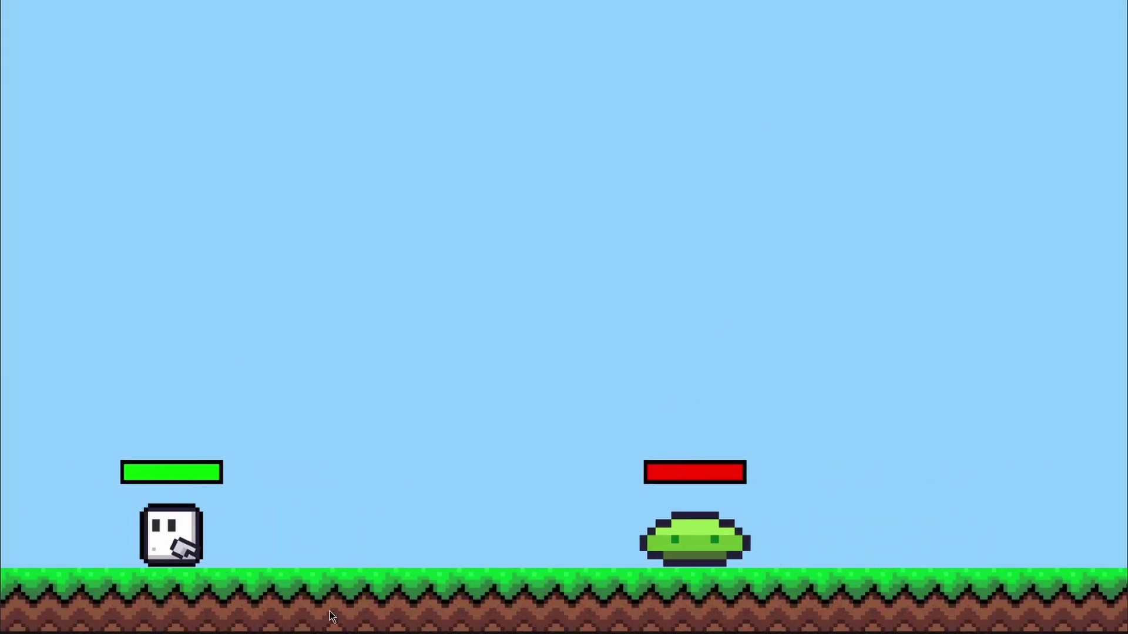
{"action": "key", "text": "space"}
{"action": "key", "text": "Left"}
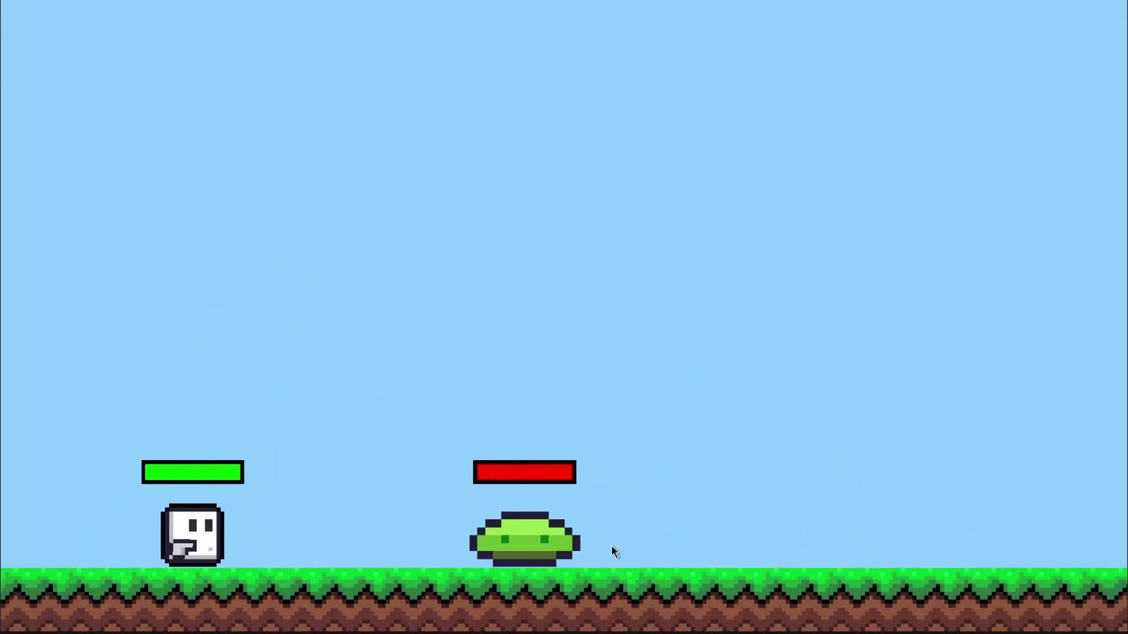
{"action": "key", "text": "Left"}
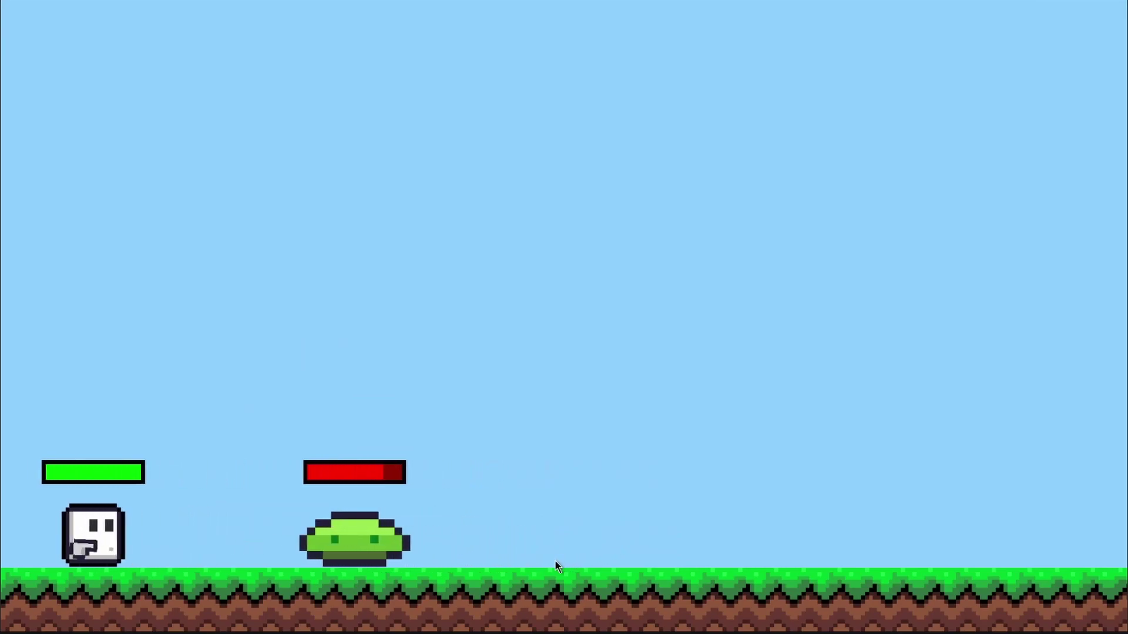
{"action": "key", "text": "space"}
{"action": "key", "text": "Right"}
{"action": "key", "text": "Left"}
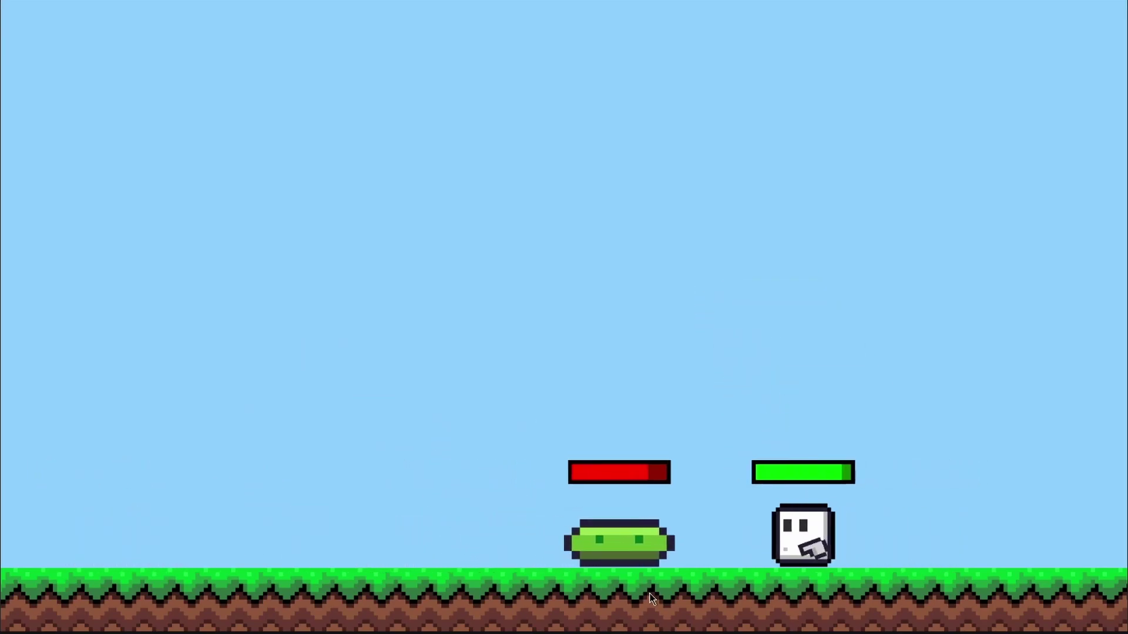
{"action": "key", "text": "space"}
{"action": "key", "text": "Left"}
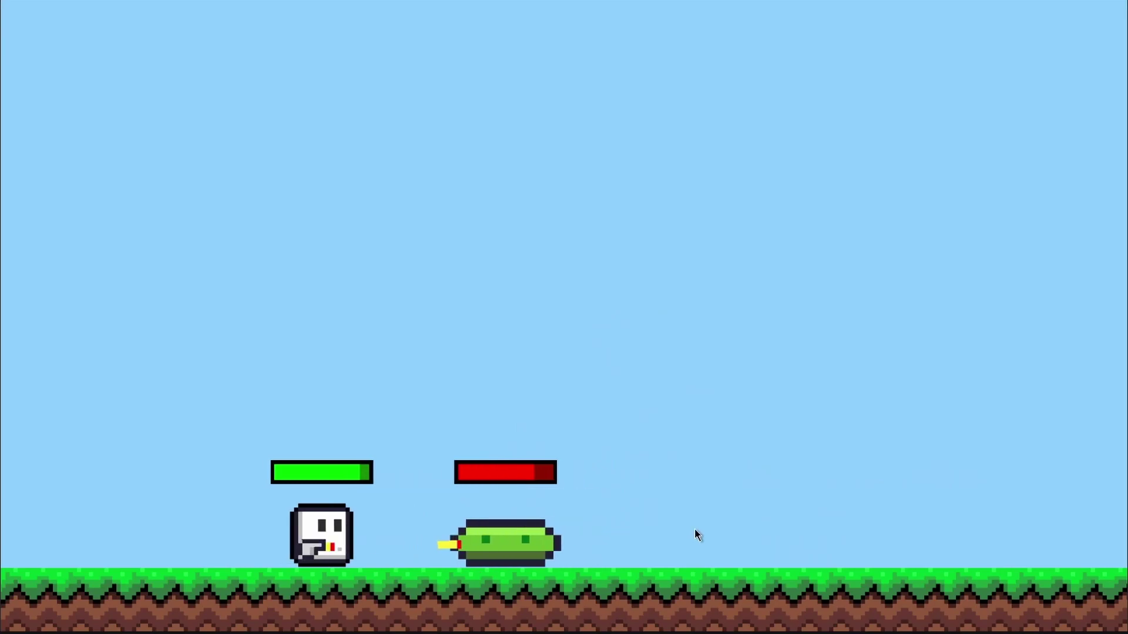
{"action": "key", "text": "Left"}
{"action": "key", "text": "x"}
{"action": "key", "text": "x"}
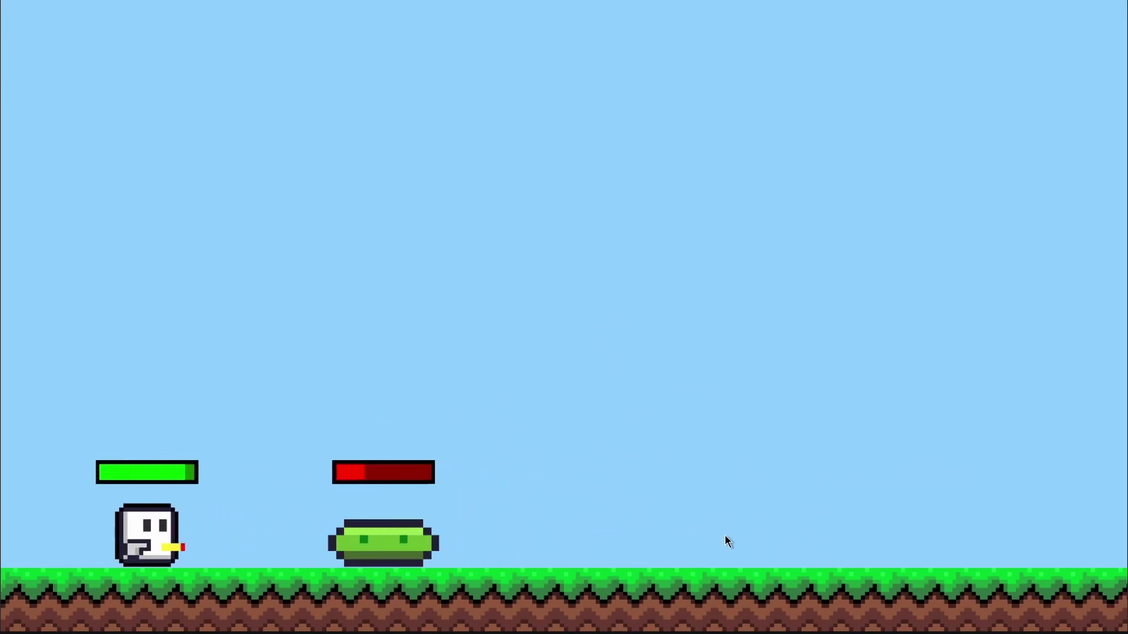
{"action": "key", "text": "x"}
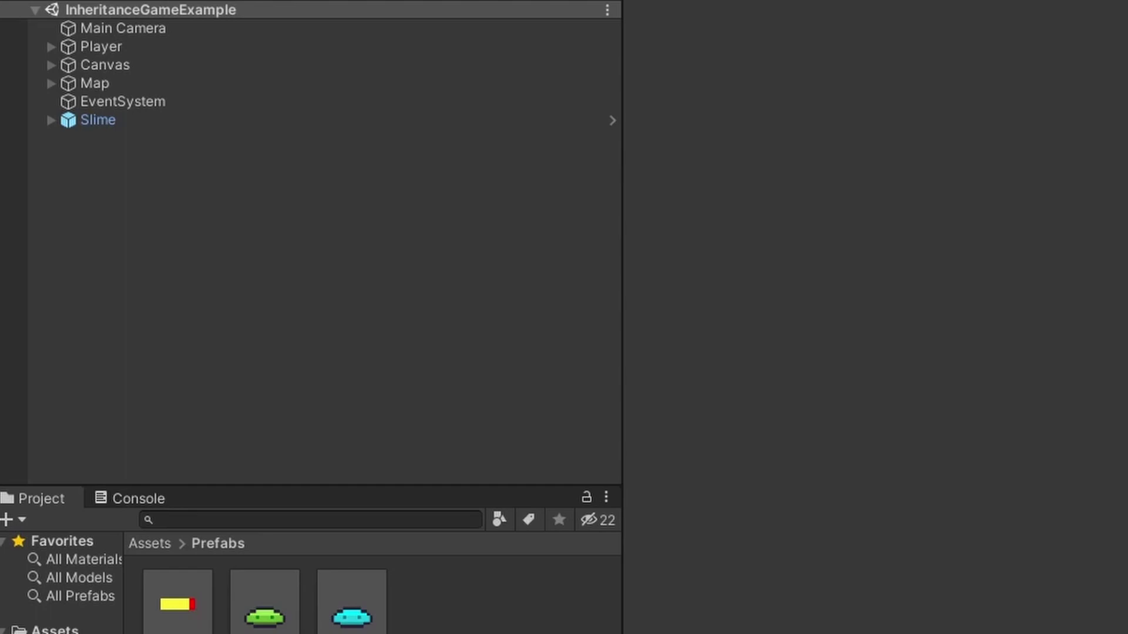
Add a SuperSlime prefab instance to the scene and compare its Inspector with Slime's.
{"action": "left_click", "coordinate": [106, 121]}
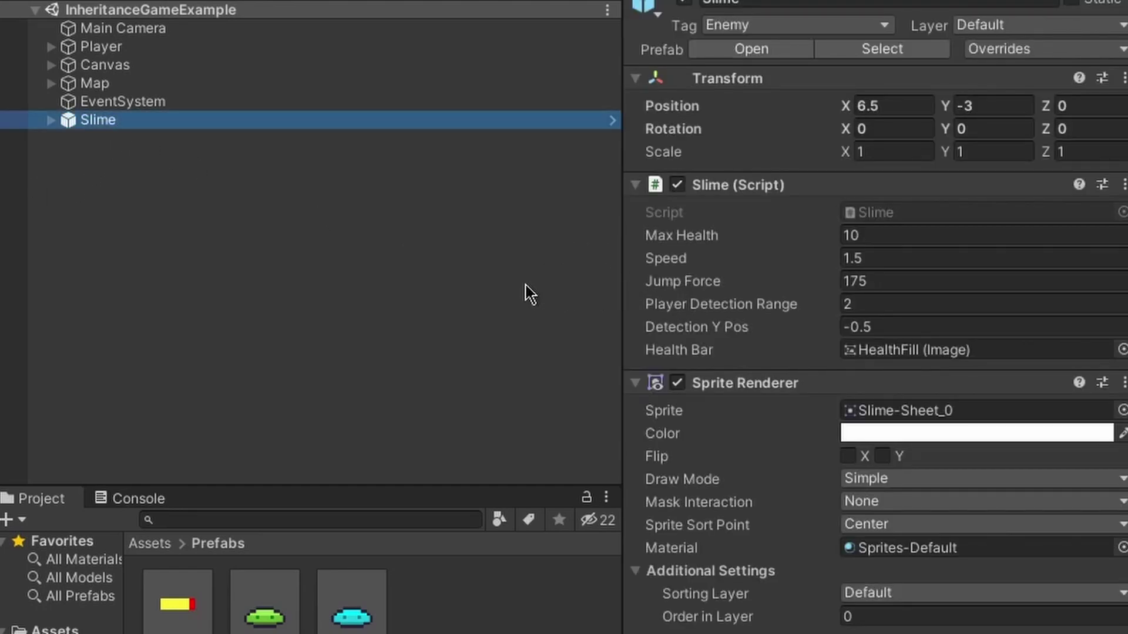
{"action": "left_click_drag", "start_coordinate": [352, 608], "coordinate": [244, 279]}
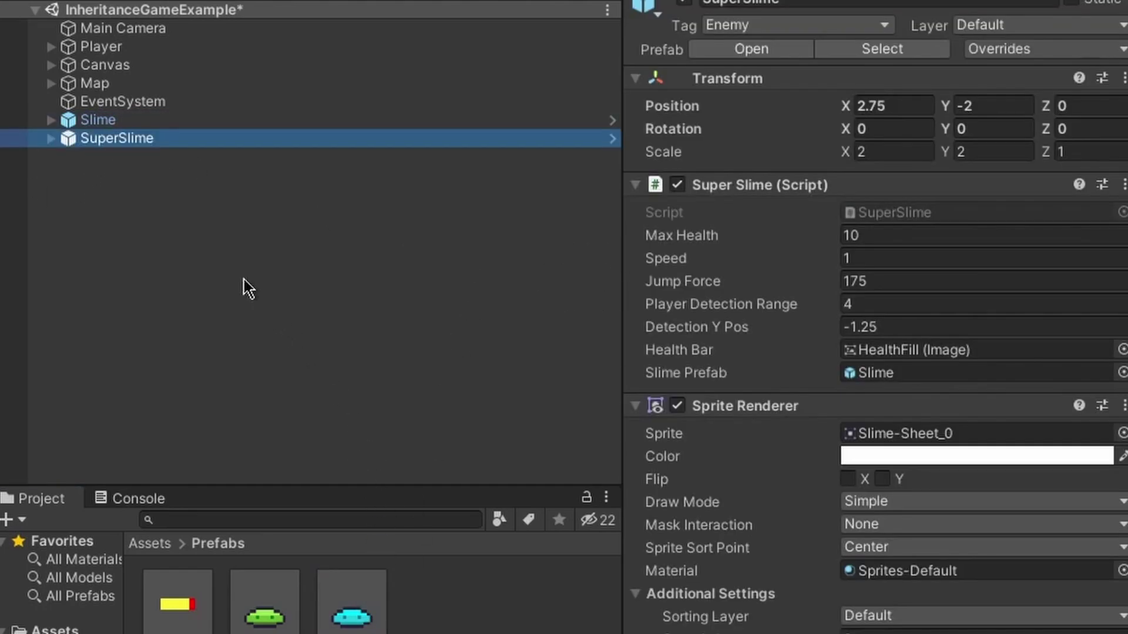
{"action": "left_click", "coordinate": [149, 543]}
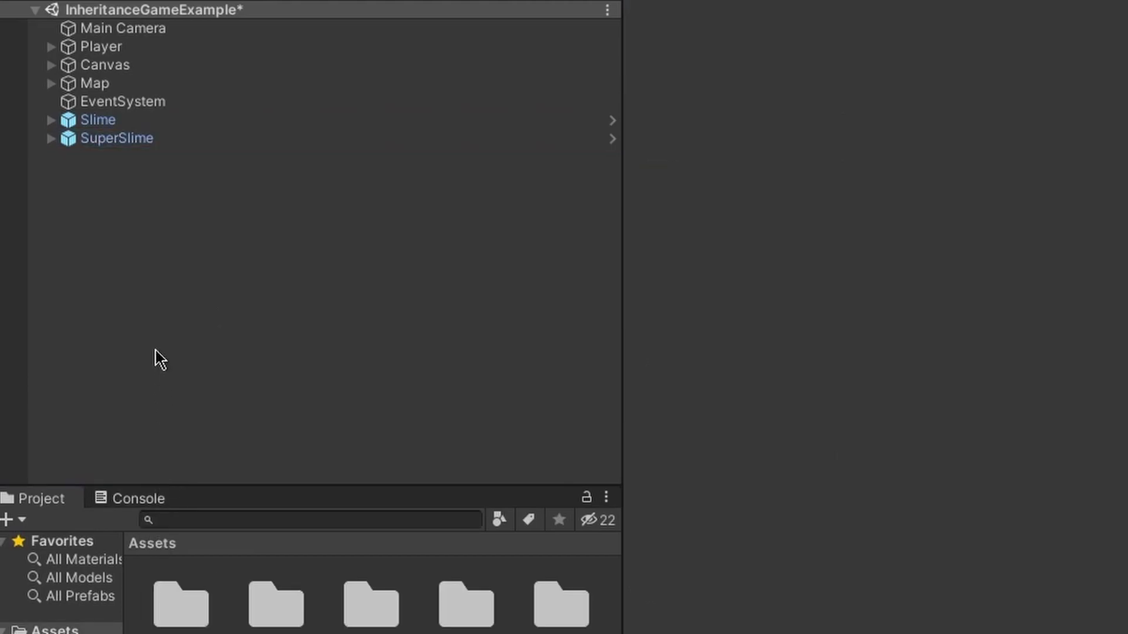
{"action": "left_click", "coordinate": [120, 140]}
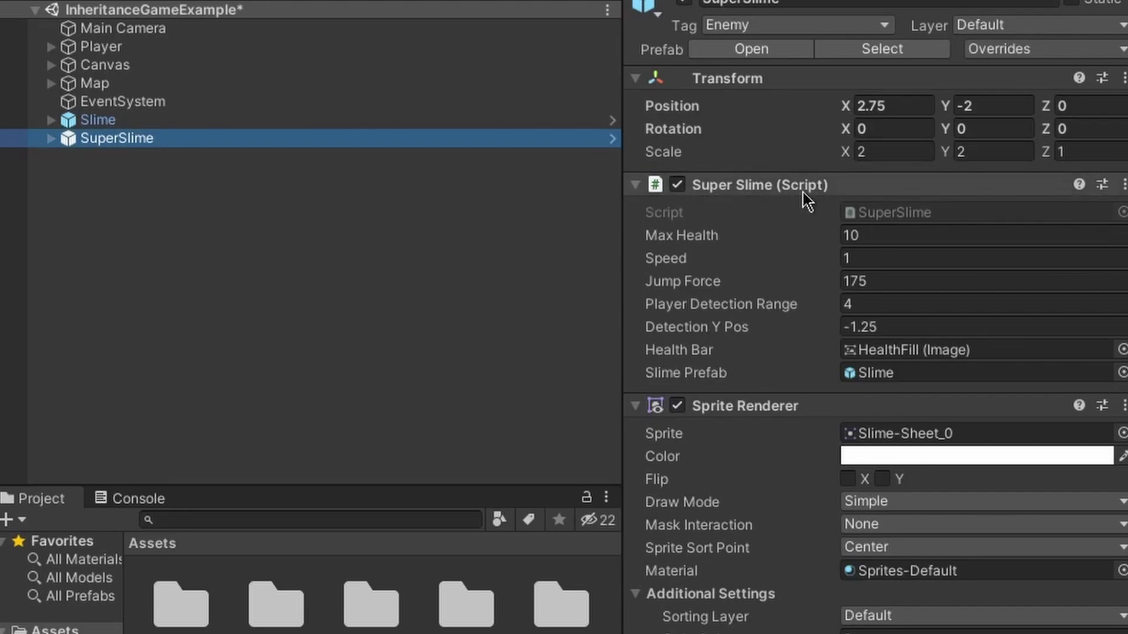
{"action": "left_click", "coordinate": [99, 120]}
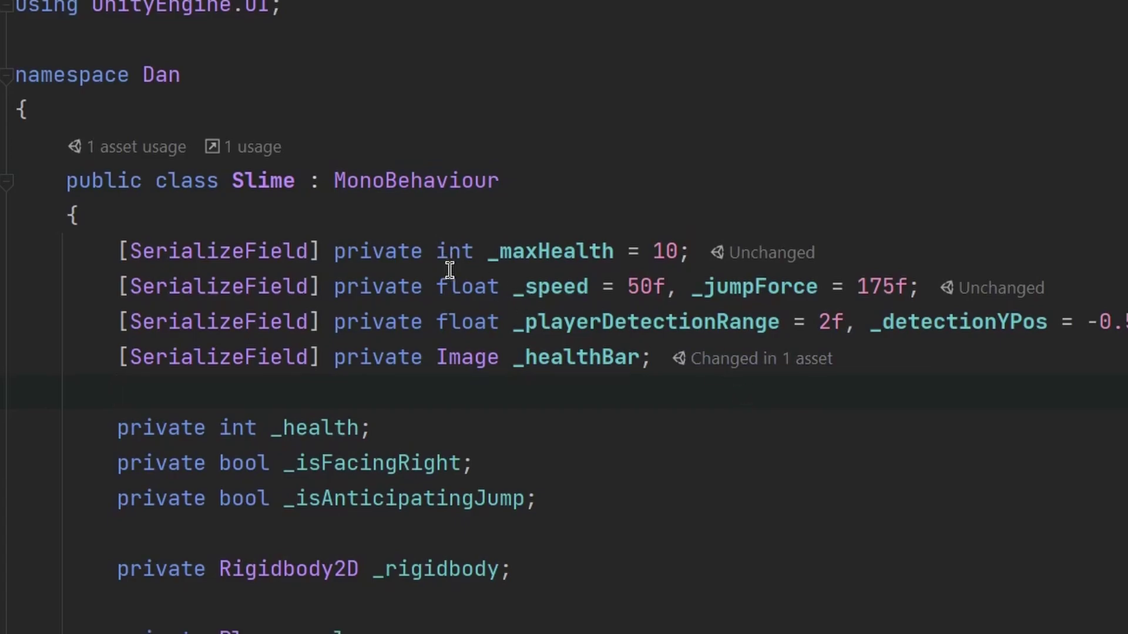
{"action": "scroll", "coordinate": [476, 204], "scroll_direction": "down", "scroll_amount": 3}
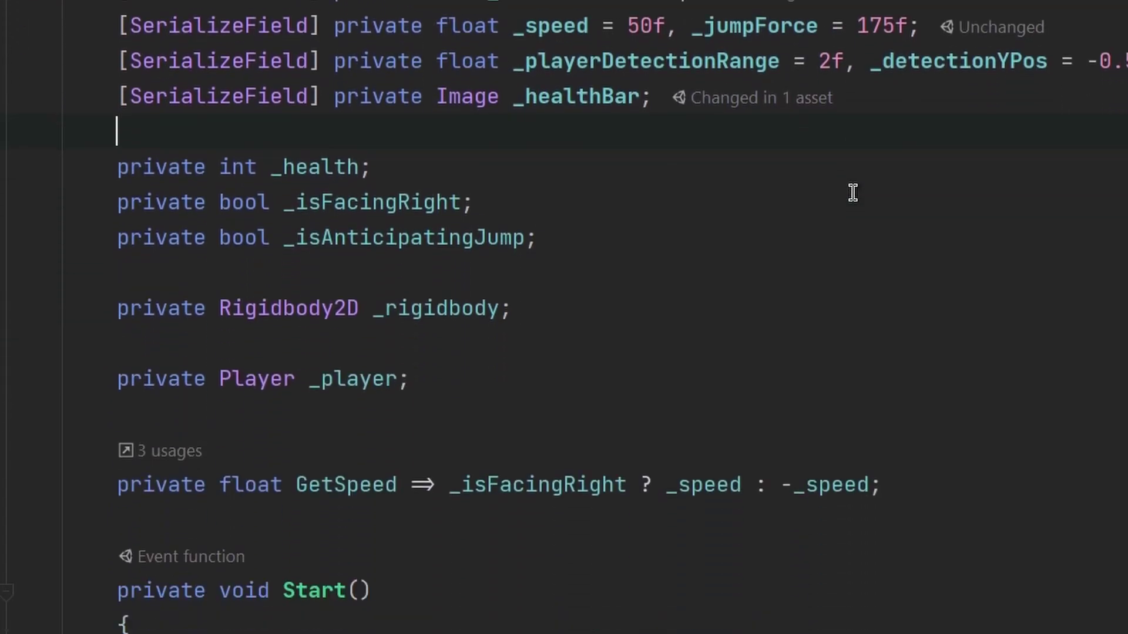
{"action": "scroll", "coordinate": [853, 193], "scroll_direction": "down", "scroll_amount": 8}
{"action": "scroll", "coordinate": [852, 194], "scroll_direction": "up", "scroll_amount": 5}
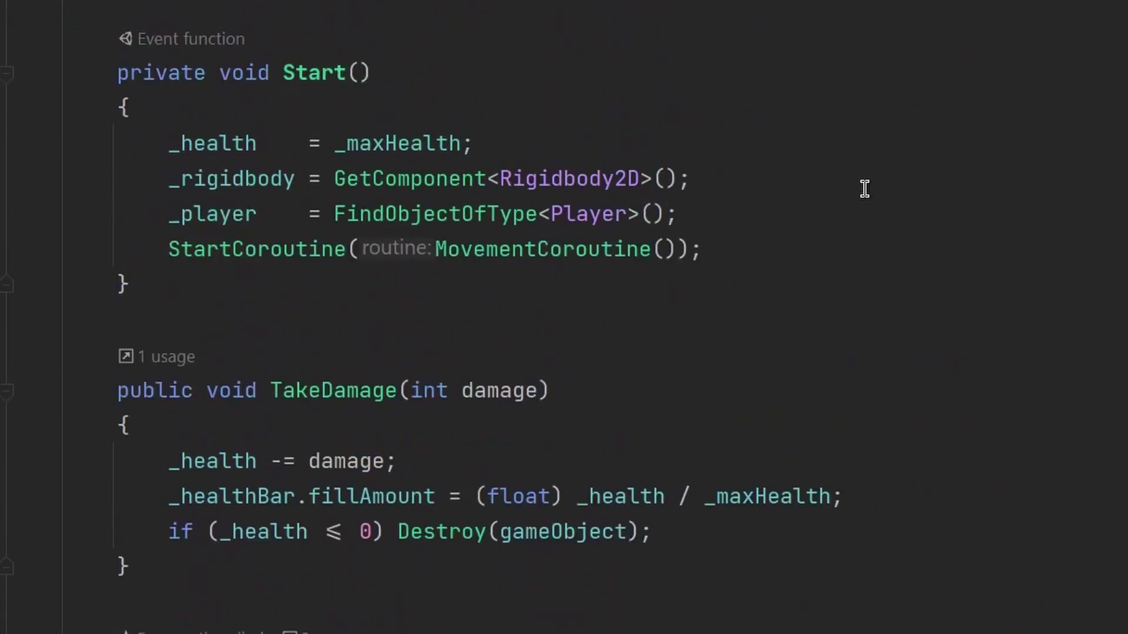
{"action": "scroll", "coordinate": [853, 193], "scroll_direction": "up", "scroll_amount": 5}
{"action": "scroll", "coordinate": [860, 196], "scroll_direction": "up", "scroll_amount": 3}
{"action": "scroll", "coordinate": [864, 199], "scroll_direction": "down", "scroll_amount": 4}
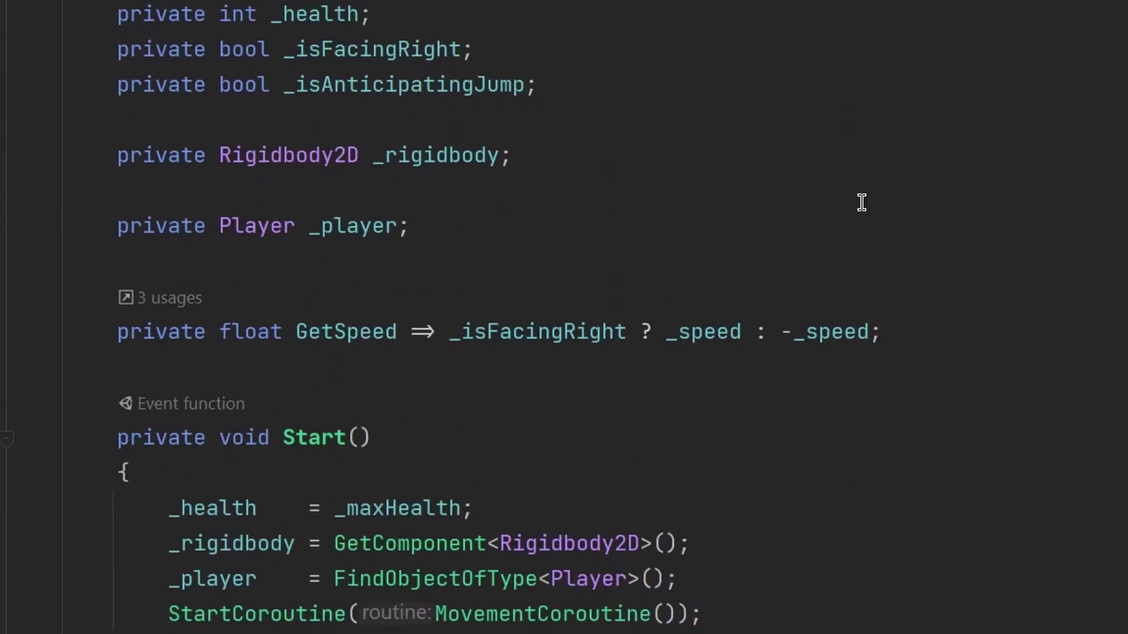
{"action": "scroll", "coordinate": [858, 209], "scroll_direction": "up", "scroll_amount": 4}
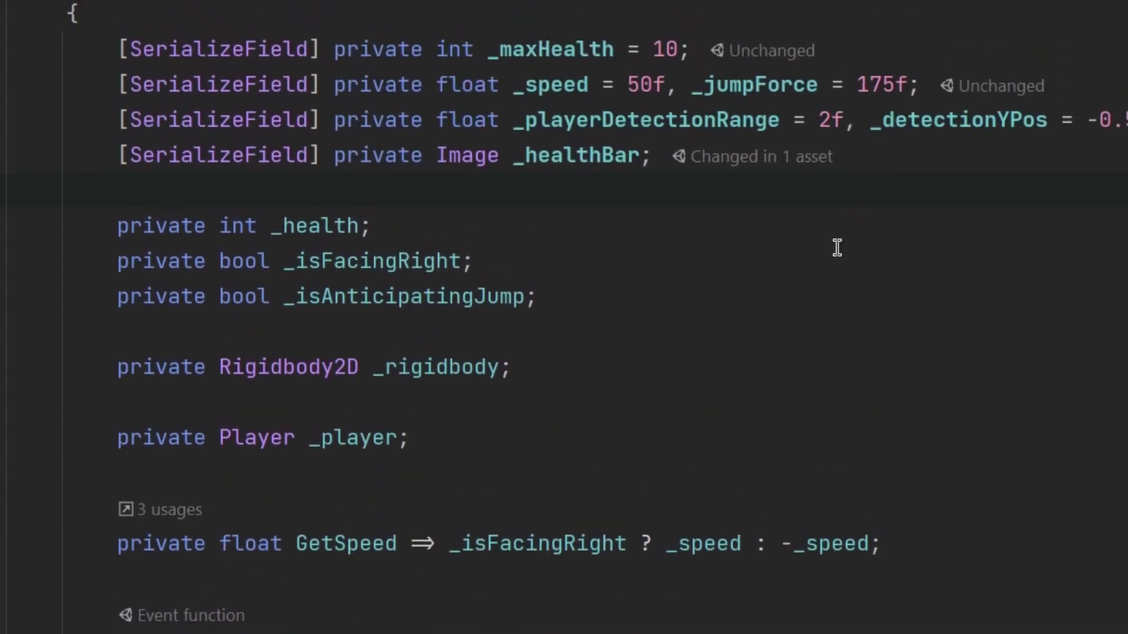
{"action": "scroll", "coordinate": [837, 239], "scroll_direction": "up", "scroll_amount": 3}
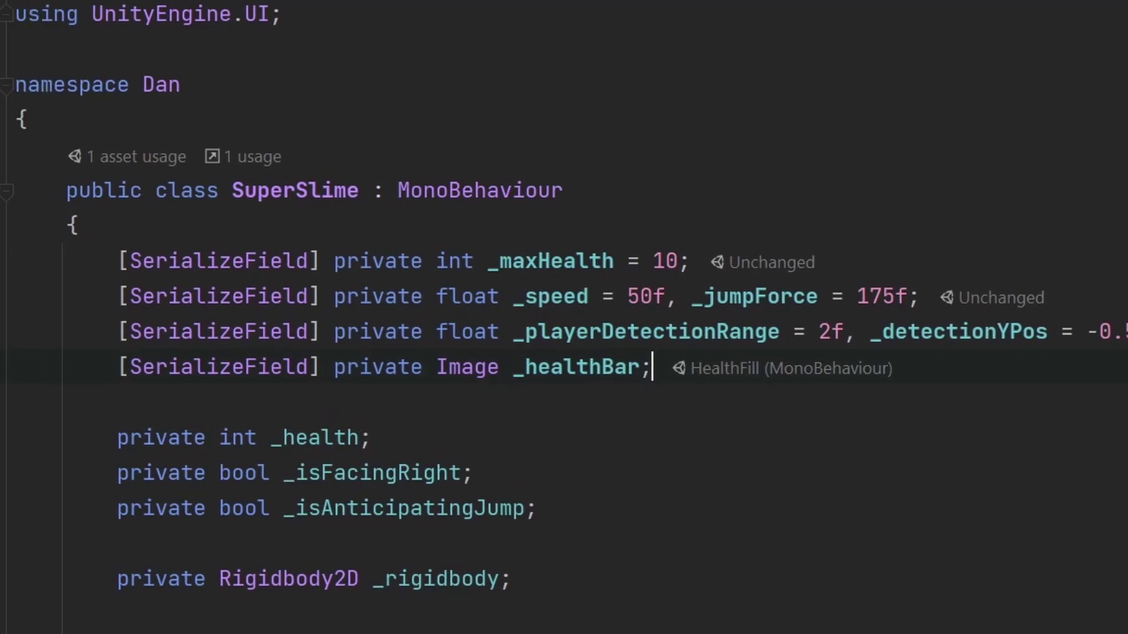
{"action": "scroll", "coordinate": [559, 528], "scroll_direction": "down", "scroll_amount": 5}
{"action": "scroll", "coordinate": [559, 530], "scroll_direction": "down", "scroll_amount": 4}
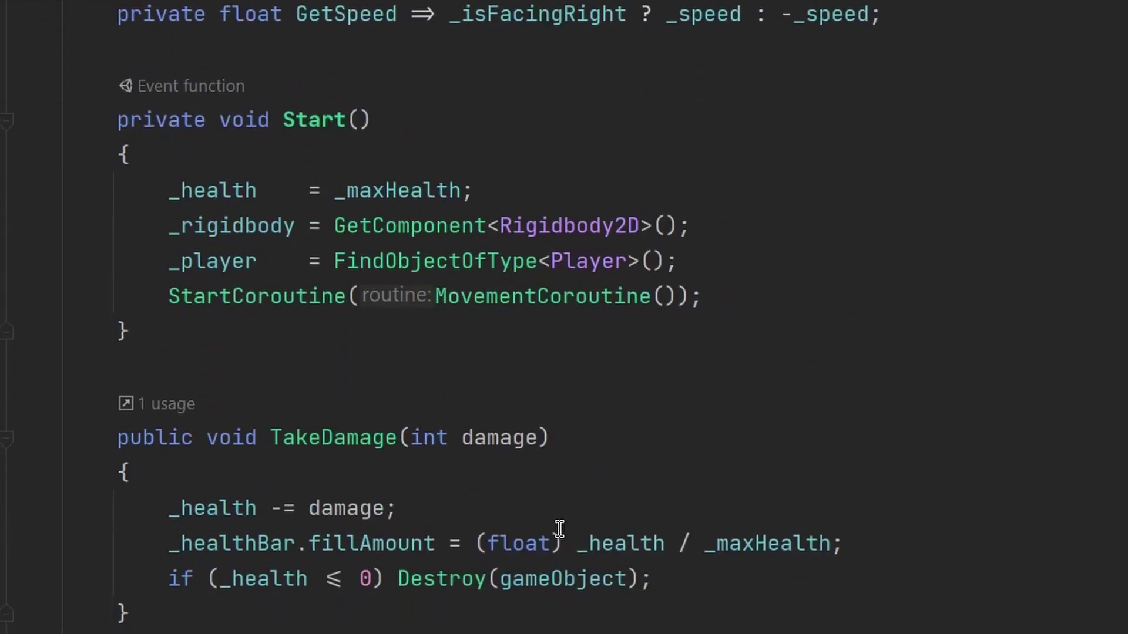
{"action": "scroll", "coordinate": [559, 529], "scroll_direction": "up", "scroll_amount": 3}
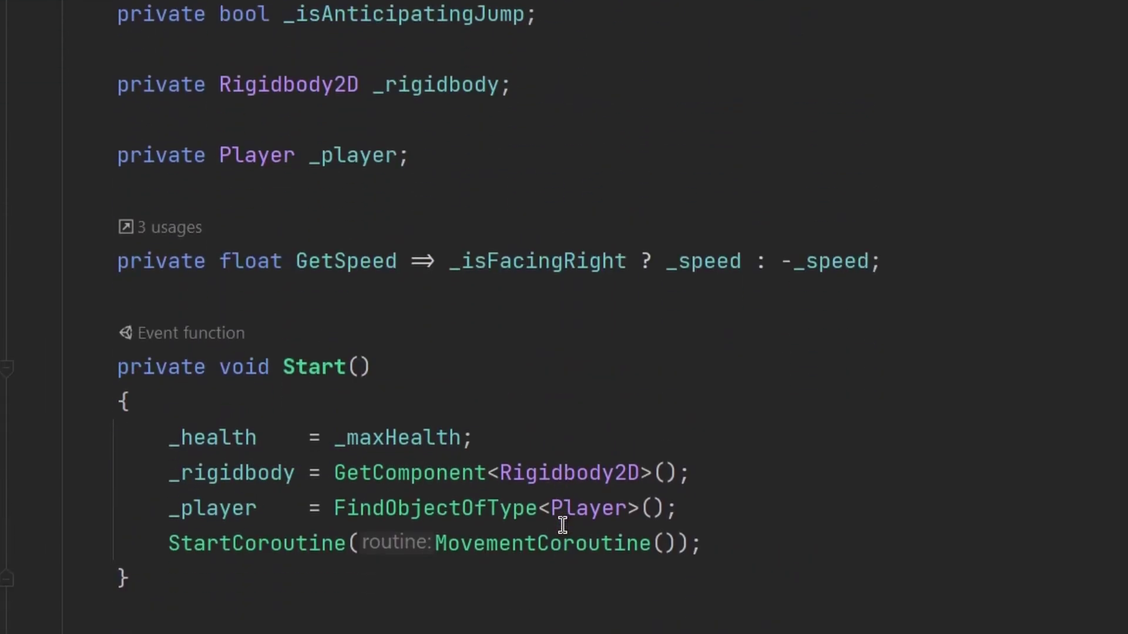
{"action": "scroll", "coordinate": [559, 529], "scroll_direction": "down", "scroll_amount": 8}
{"action": "scroll", "coordinate": [566, 521], "scroll_direction": "down", "scroll_amount": 3}
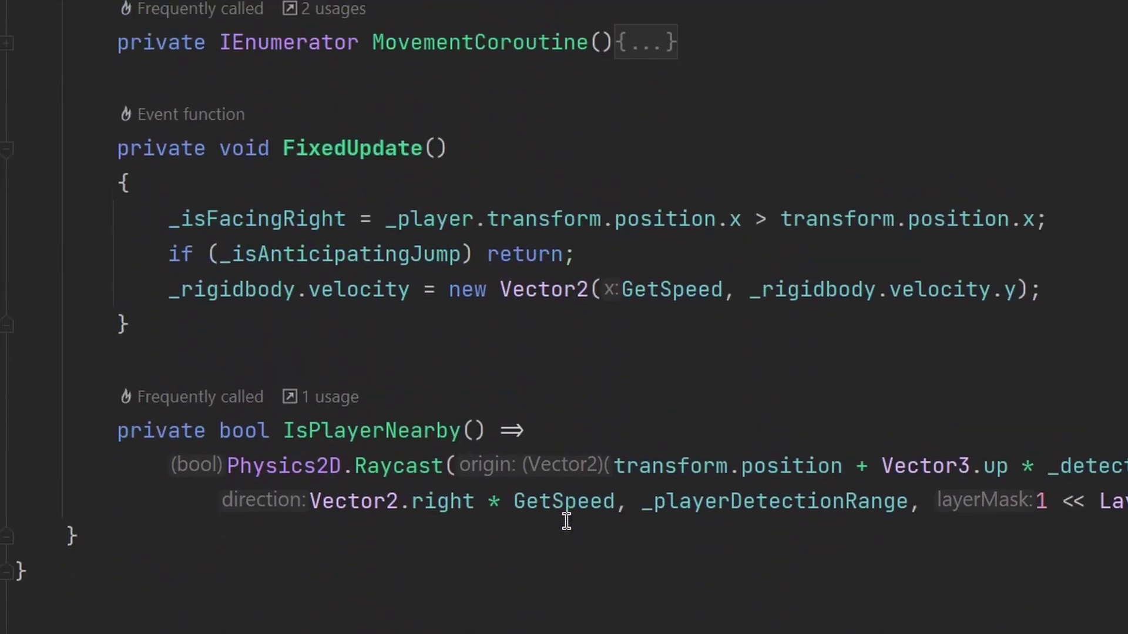
{"action": "scroll", "coordinate": [566, 521], "scroll_direction": "up", "scroll_amount": 6}
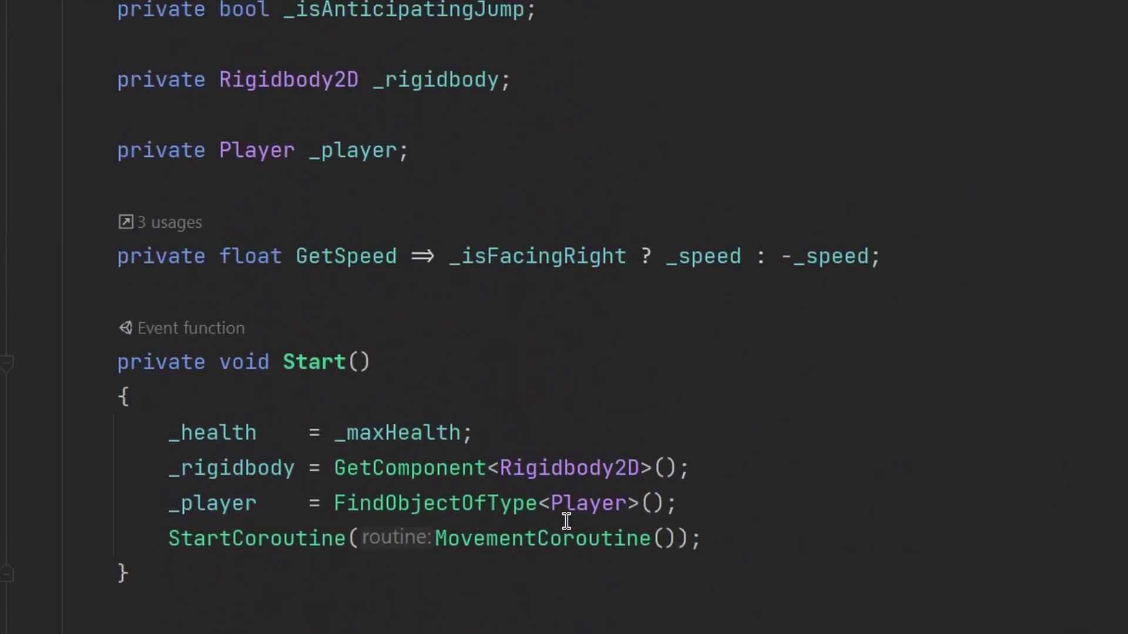
{"action": "scroll", "coordinate": [567, 522], "scroll_direction": "up", "scroll_amount": 5}
{"action": "scroll", "coordinate": [1101, 538], "scroll_direction": "down", "scroll_amount": 5}
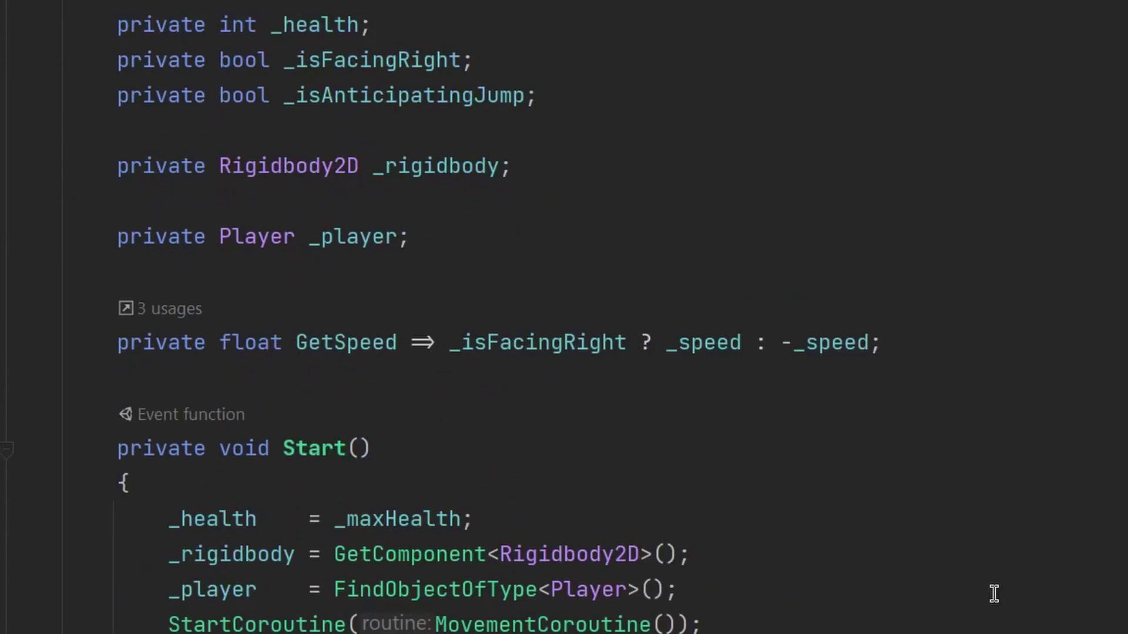
{"action": "scroll", "coordinate": [1100, 538], "scroll_direction": "down", "scroll_amount": 5}
{"action": "scroll", "coordinate": [1110, 533], "scroll_direction": "down", "scroll_amount": 4}
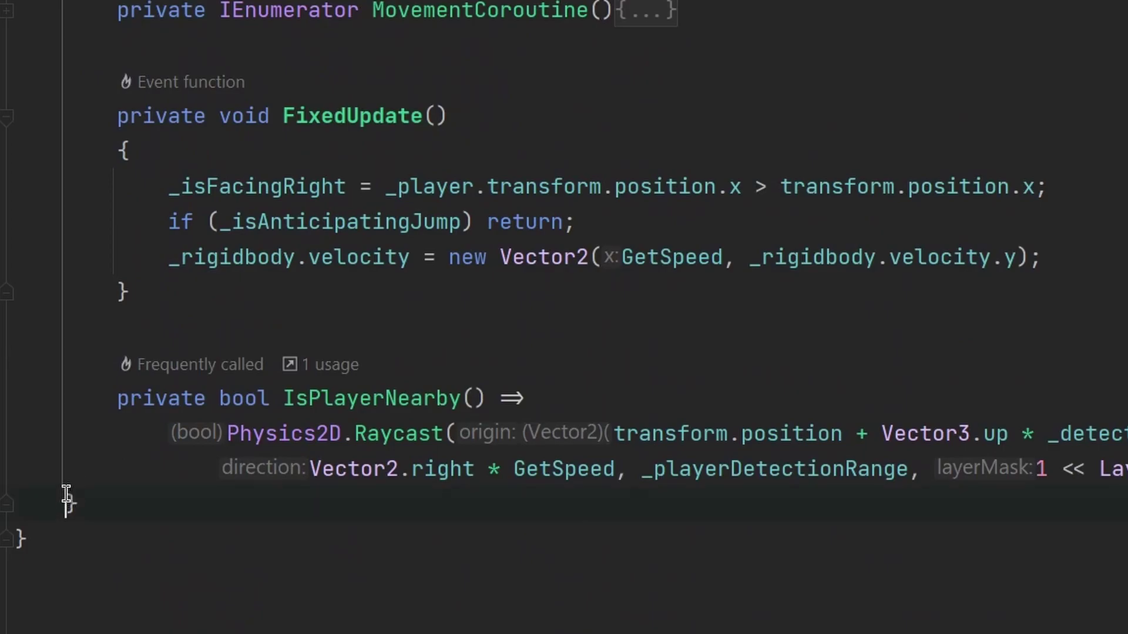
Select all the duplicated fields and methods inside the SuperSlime class body.
{"action": "left_click_drag", "start_coordinate": [73, 503], "coordinate": [212, 42]}
{"action": "scroll", "coordinate": [213, 43], "scroll_direction": "up", "scroll_amount": 4}
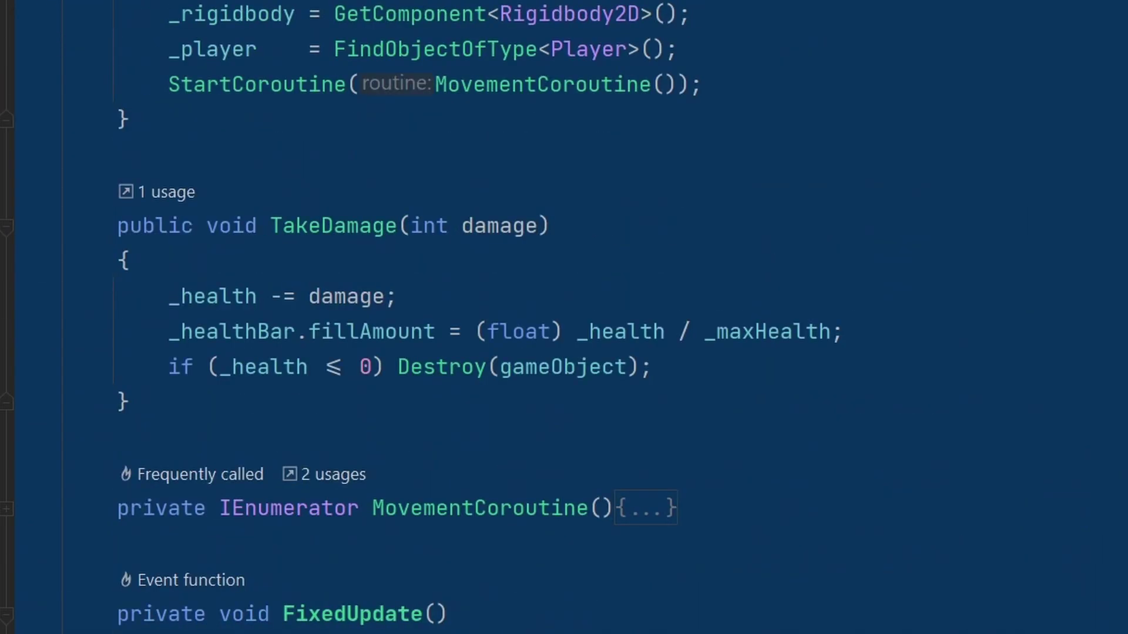
{"action": "scroll", "coordinate": [212, 43], "scroll_direction": "up", "scroll_amount": 4}
{"action": "scroll", "coordinate": [212, 42], "scroll_direction": "up", "scroll_amount": 3}
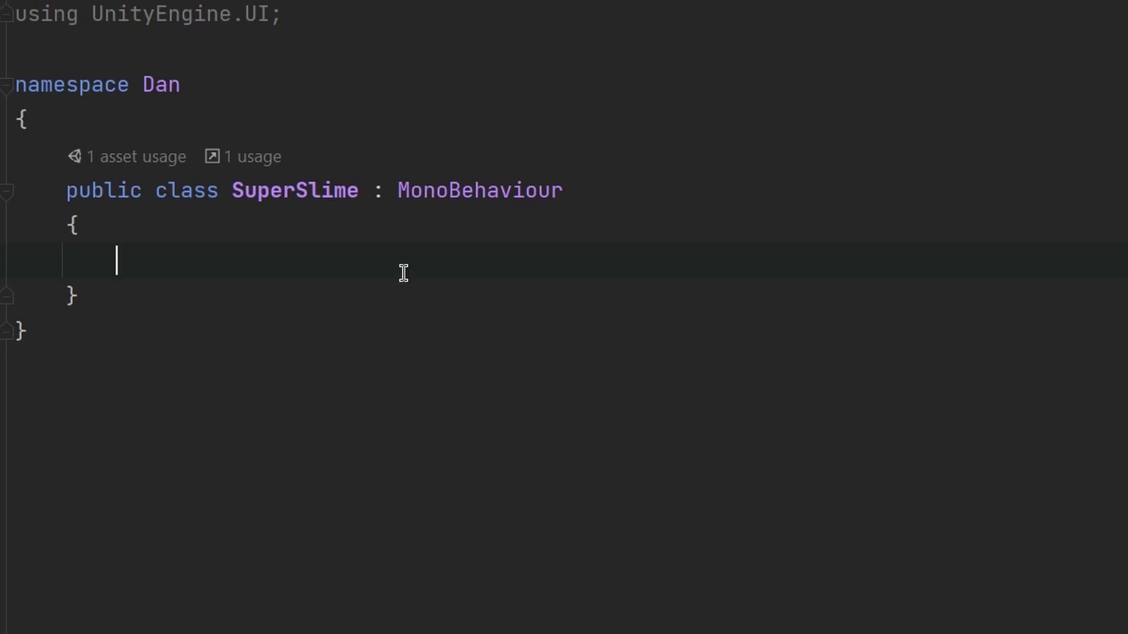
Make SuperSlime derive from Slime, adding an OnDestroy method and a serialized _slimePrefab field.
{"action": "double_click", "coordinate": [521, 191]}
{"action": "type", "text": "Slime"}
{"action": "left_click", "coordinate": [557, 252]}
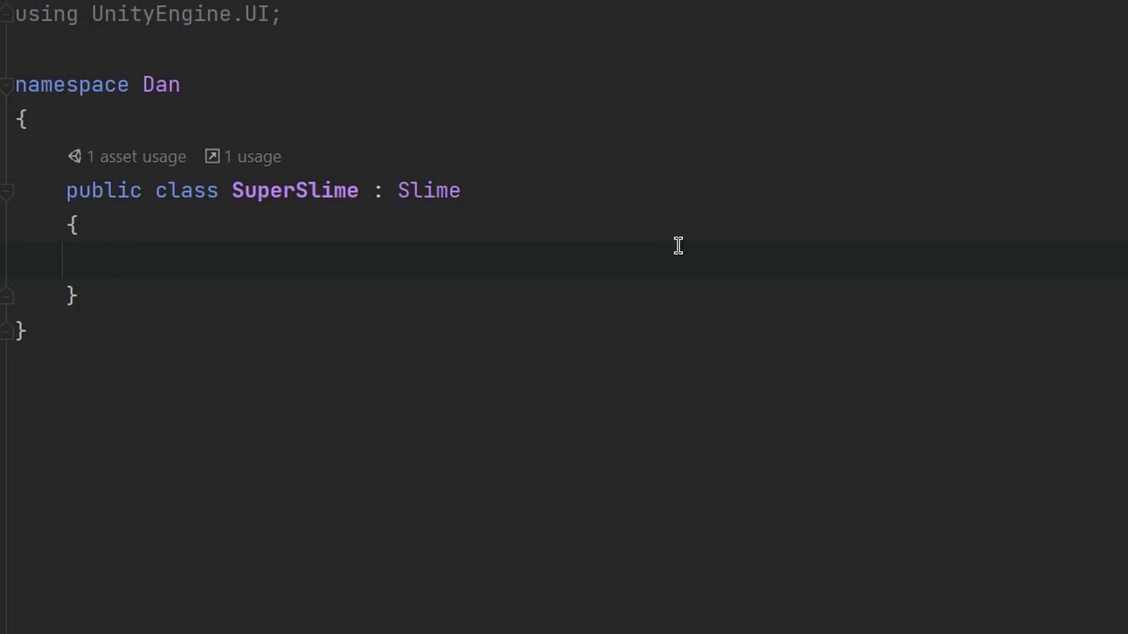
{"action": "type", "text": "private void On"}
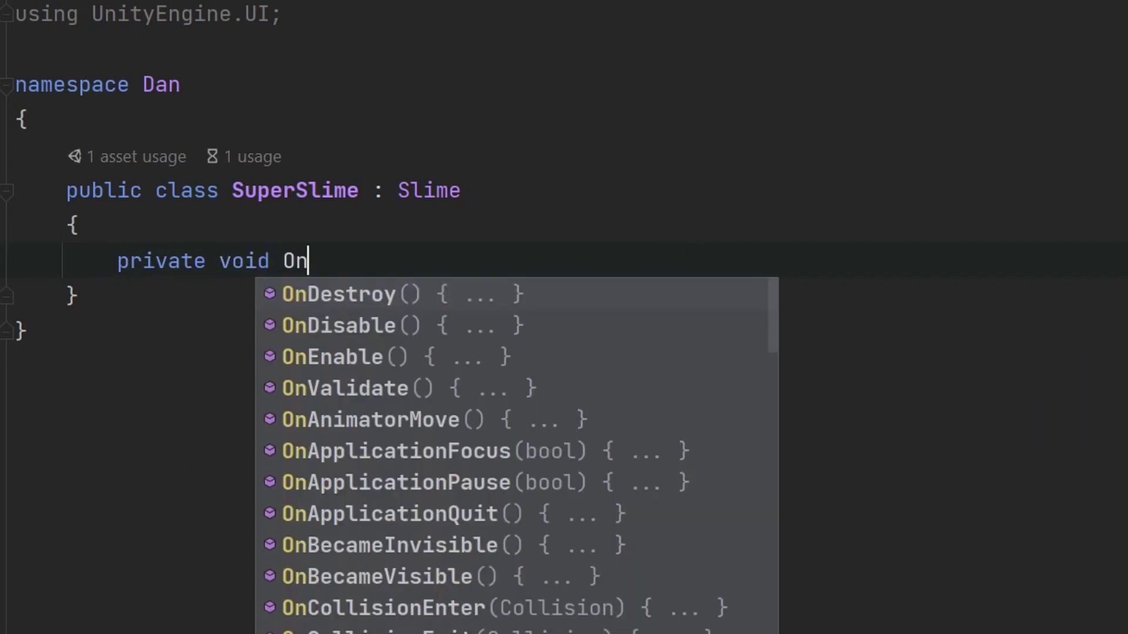
{"action": "key", "text": "Tab"}
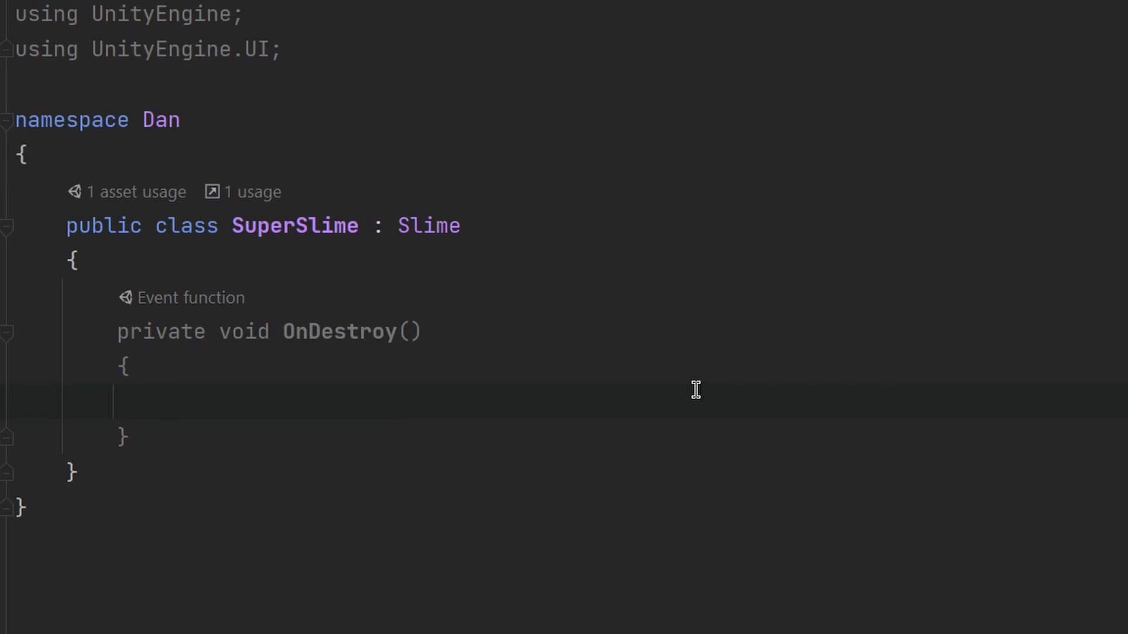
{"action": "left_click", "coordinate": [514, 268]}
{"action": "key", "text": "Return"}
{"action": "type", "text": "[SerializeField] private GameObject _slimePrefab"}
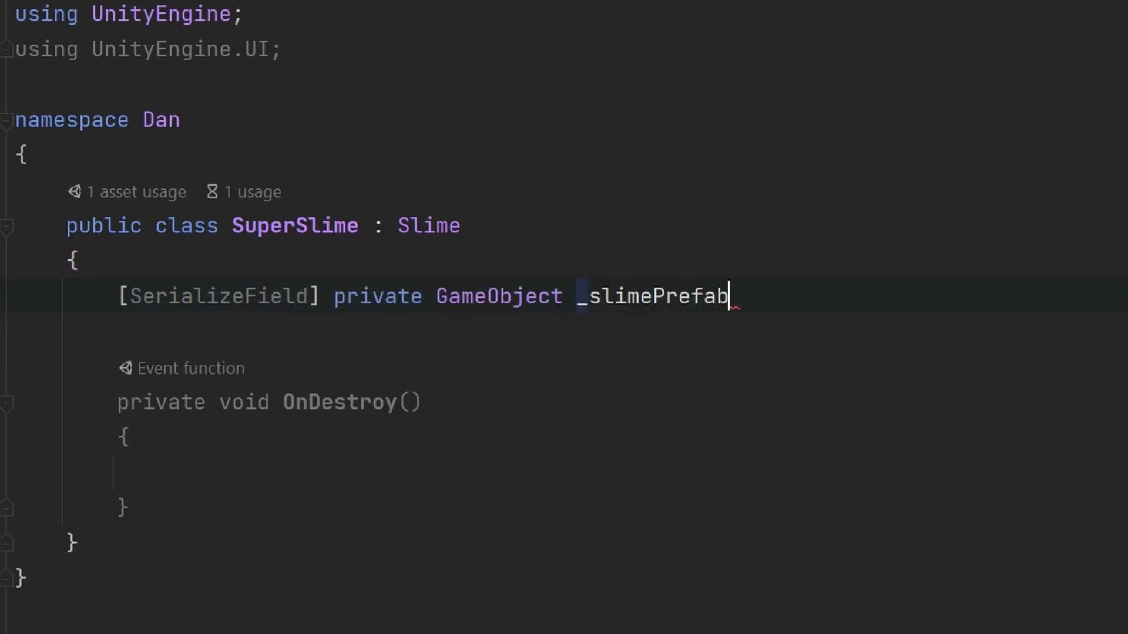
{"action": "type", "text": ";"}
Fill OnDestroy with two _slimePrefab Instantiate calls offset by Vector3.right and Vector3.left.
{"action": "left_click", "coordinate": [709, 477]}
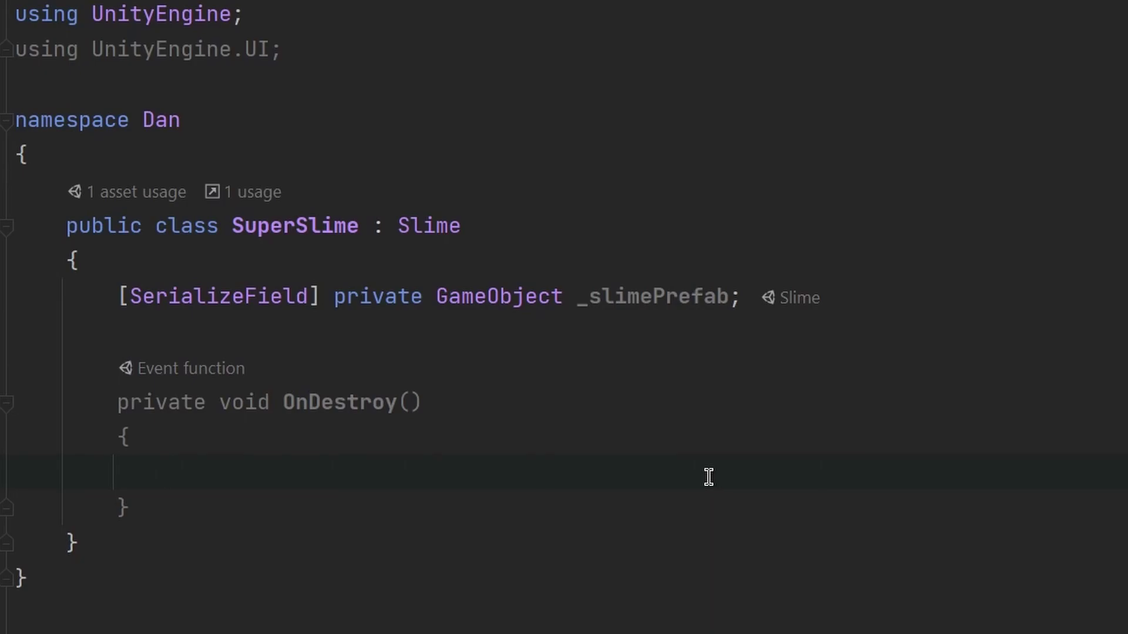
{"action": "type", "text": "var position = transform.position;"}
{"action": "key", "text": "Return"}
{"action": "type", "text": "Instantiate(_s"}
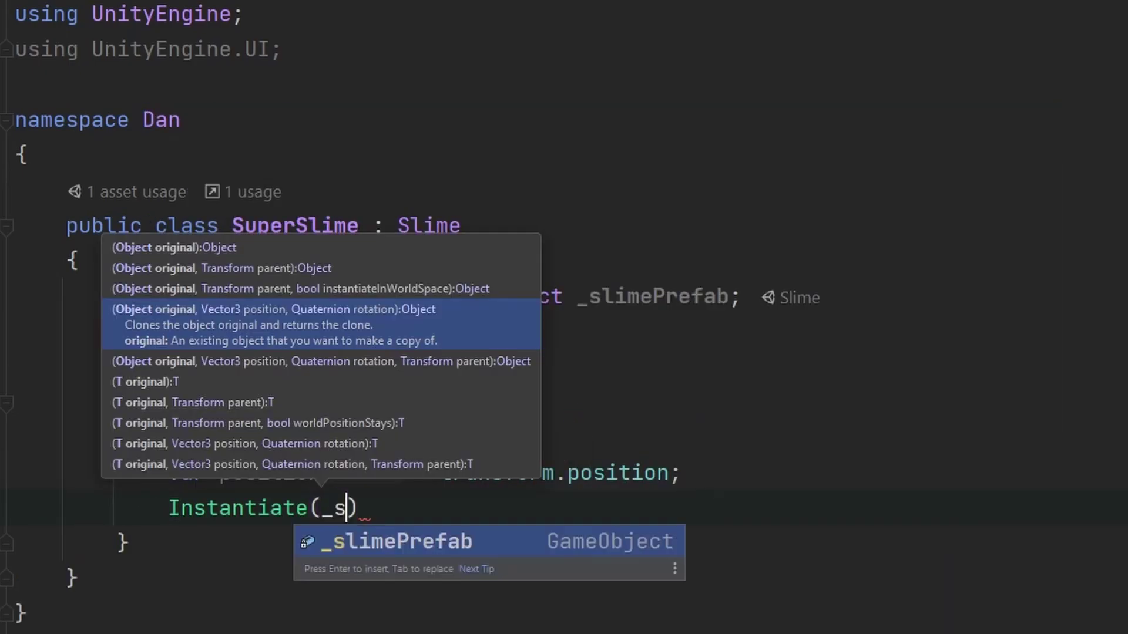
{"action": "key", "text": "Tab"}
{"action": "type", "text": ", position + Vector3.right, Quaternion.identity);"}
{"action": "key", "text": "Return"}
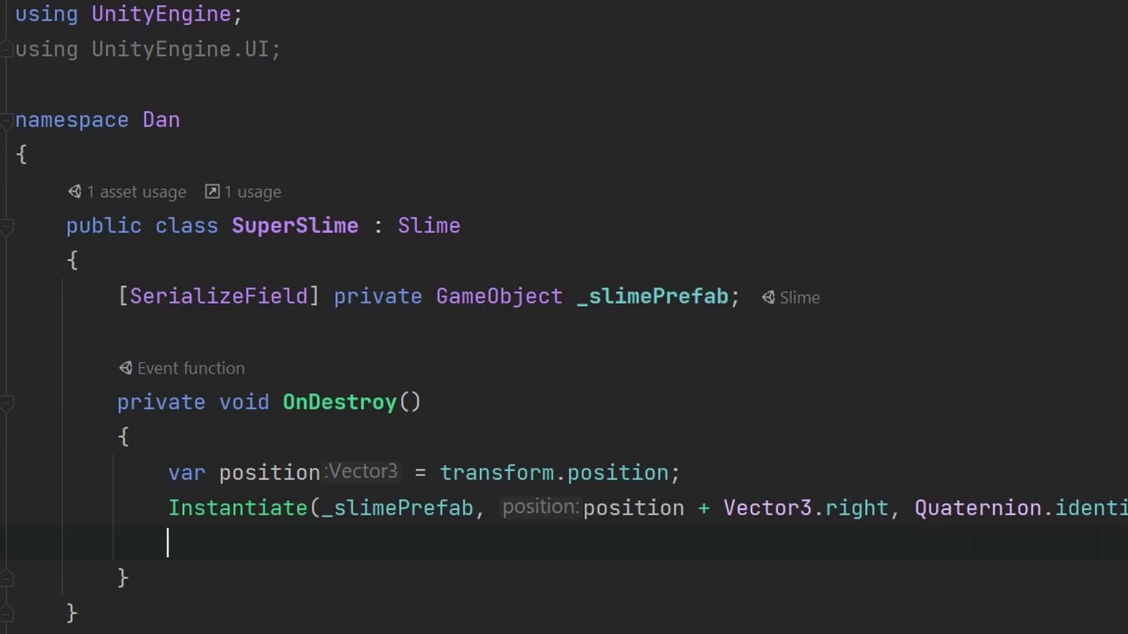
{"action": "type", "text": "Instantiate(_slimePrefab, position + Vector3.left, Quaternion.identit"}
{"action": "key", "text": "Escape"}
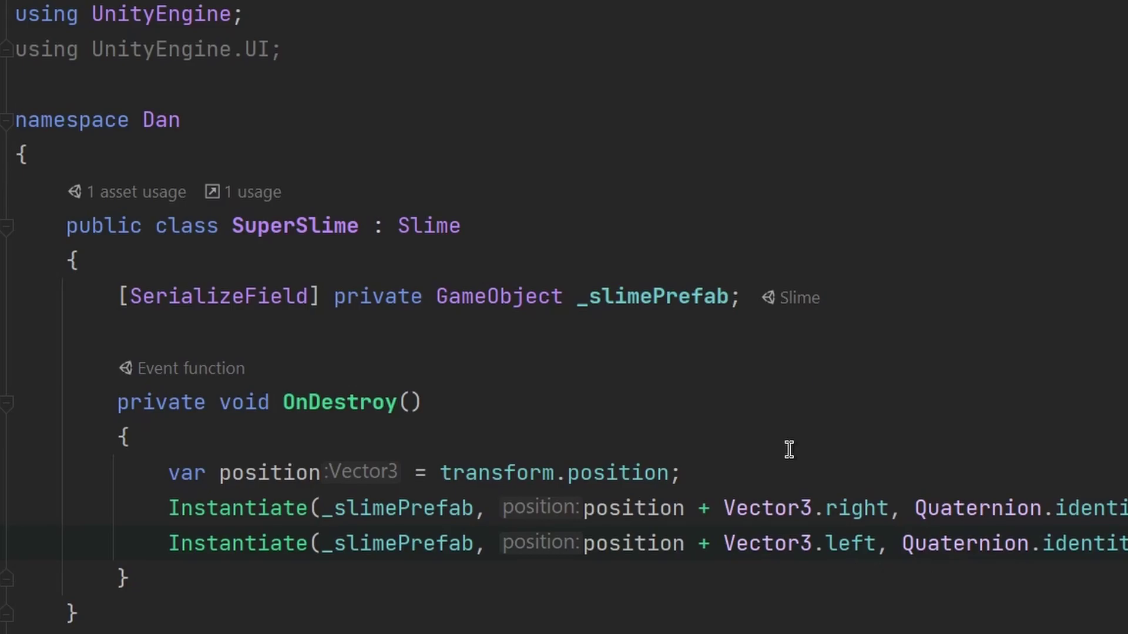
{"action": "key", "text": "alt+Tab"}
Drag the Slime prefab from Assets > Prefabs into SuperSlime's Slime Prefab slot.
{"action": "left_click", "coordinate": [150, 138]}
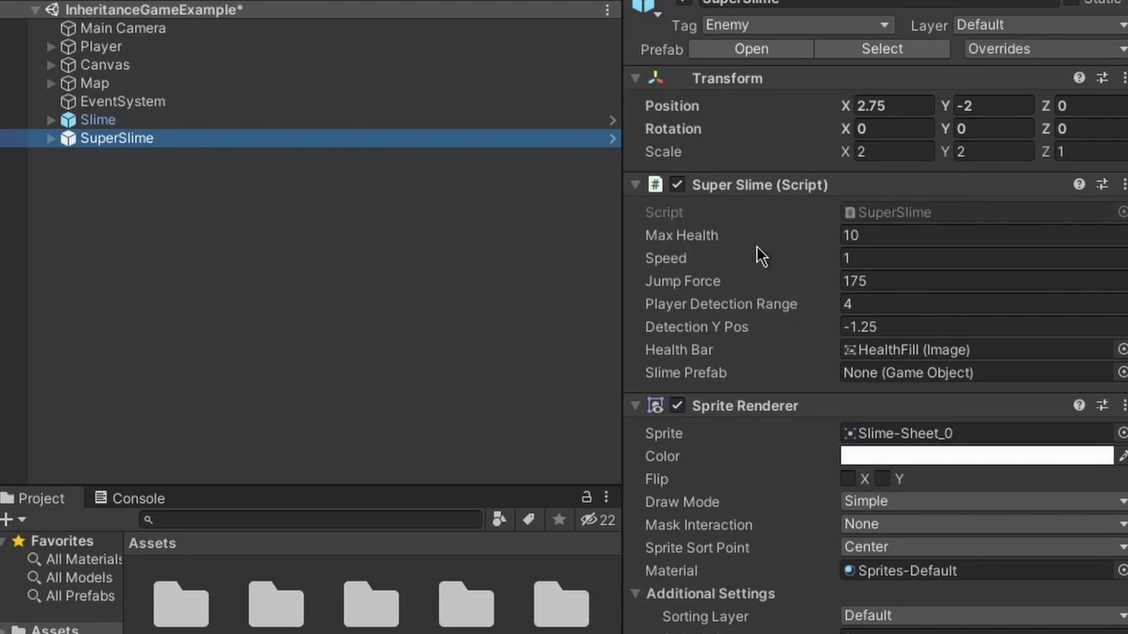
{"action": "left_click", "coordinate": [119, 116]}
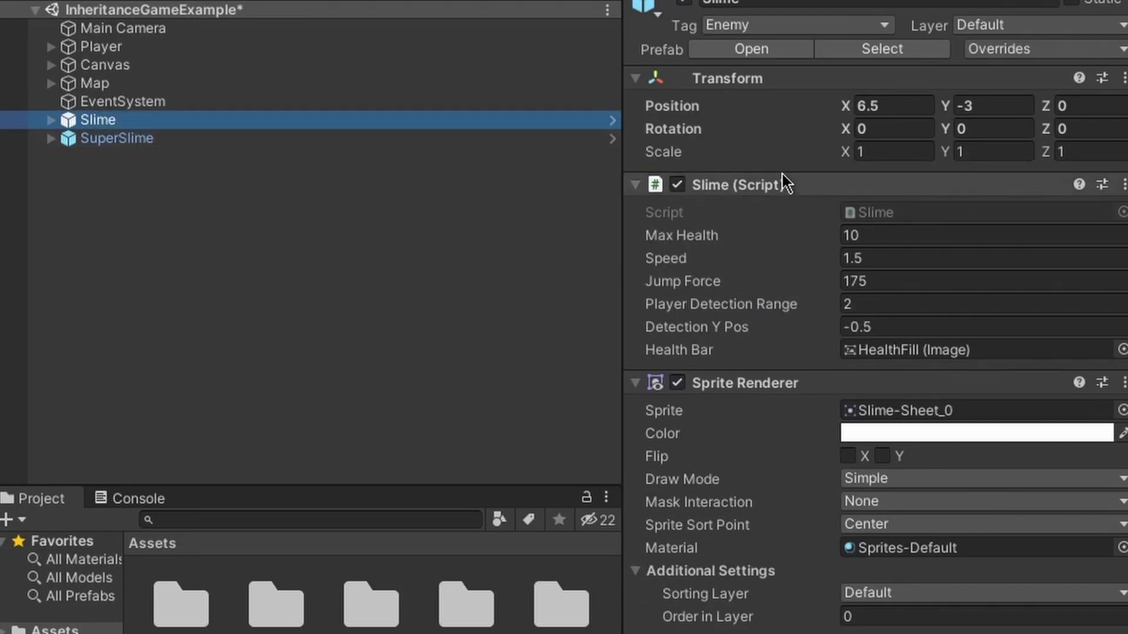
{"action": "left_click", "coordinate": [170, 139]}
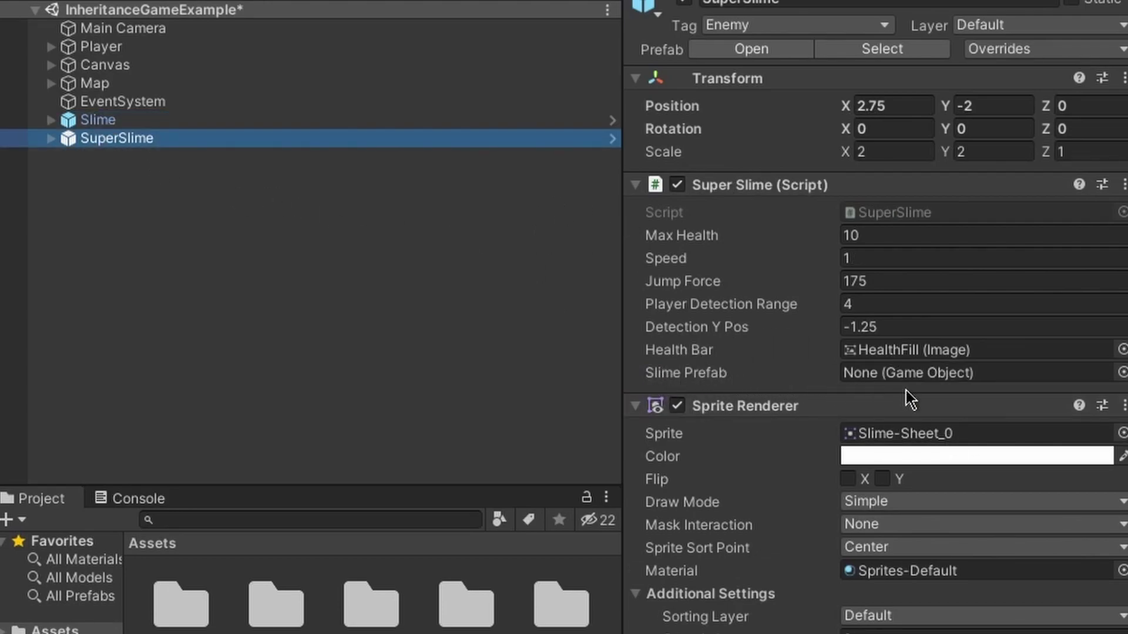
{"action": "double_click", "coordinate": [372, 607]}
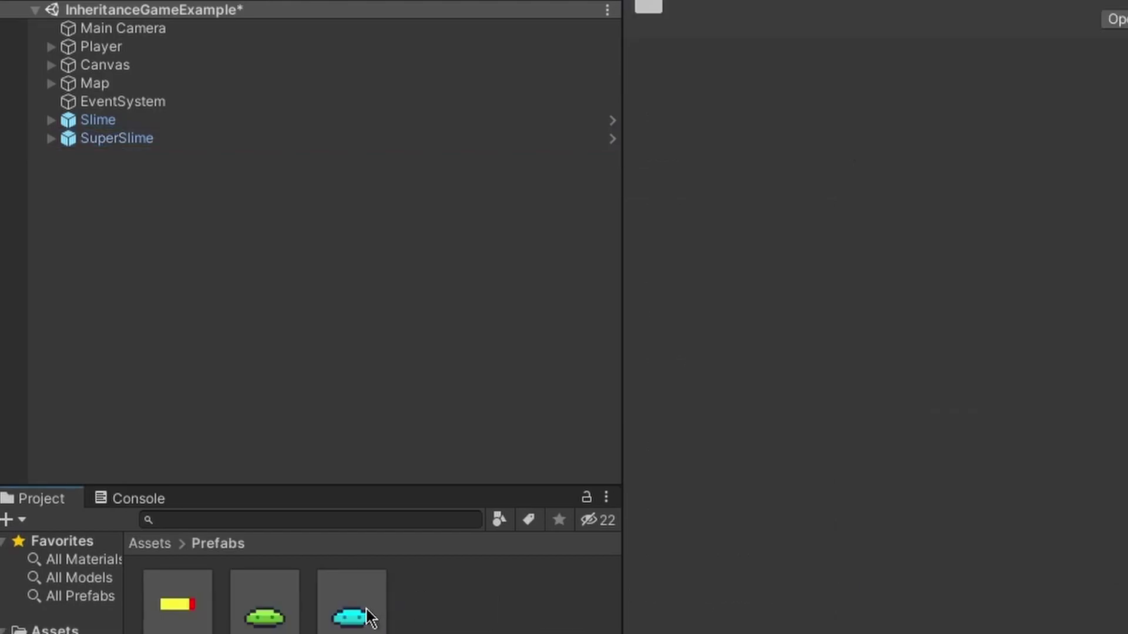
{"action": "left_click", "coordinate": [141, 139]}
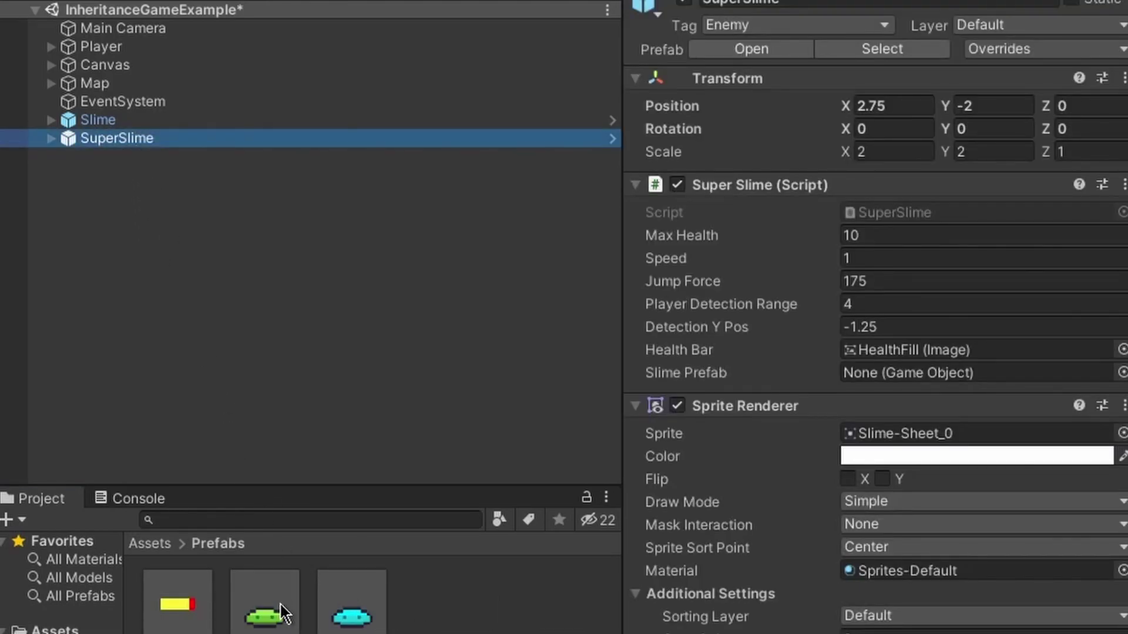
{"action": "left_click_drag", "start_coordinate": [265, 612], "coordinate": [932, 375]}
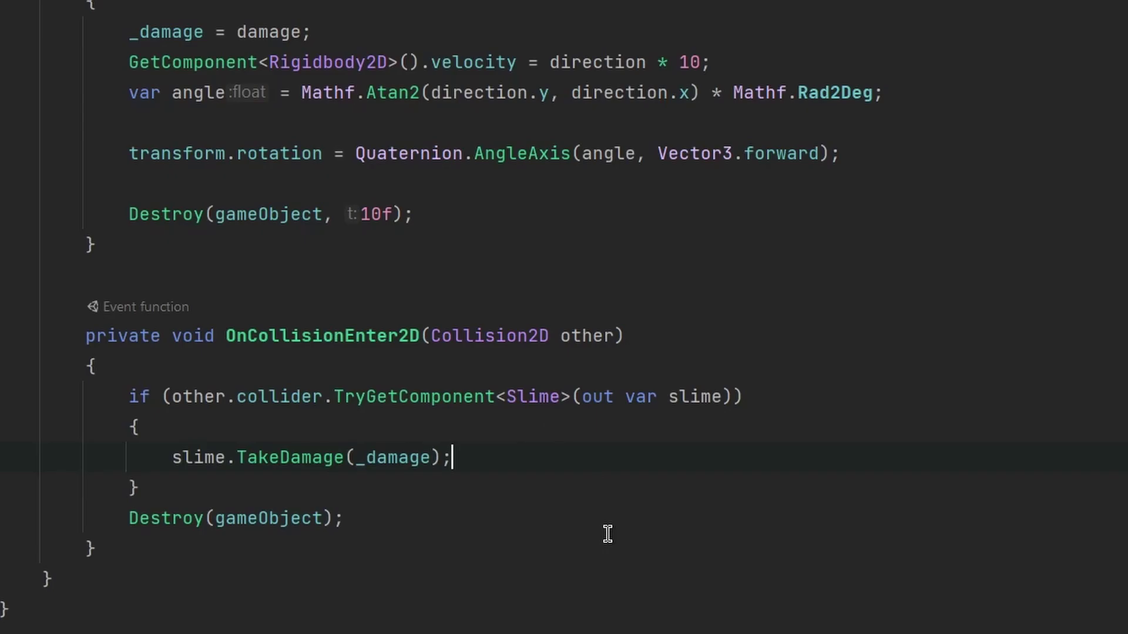
{"action": "scroll", "coordinate": [599, 525], "scroll_direction": "up", "scroll_amount": 5}
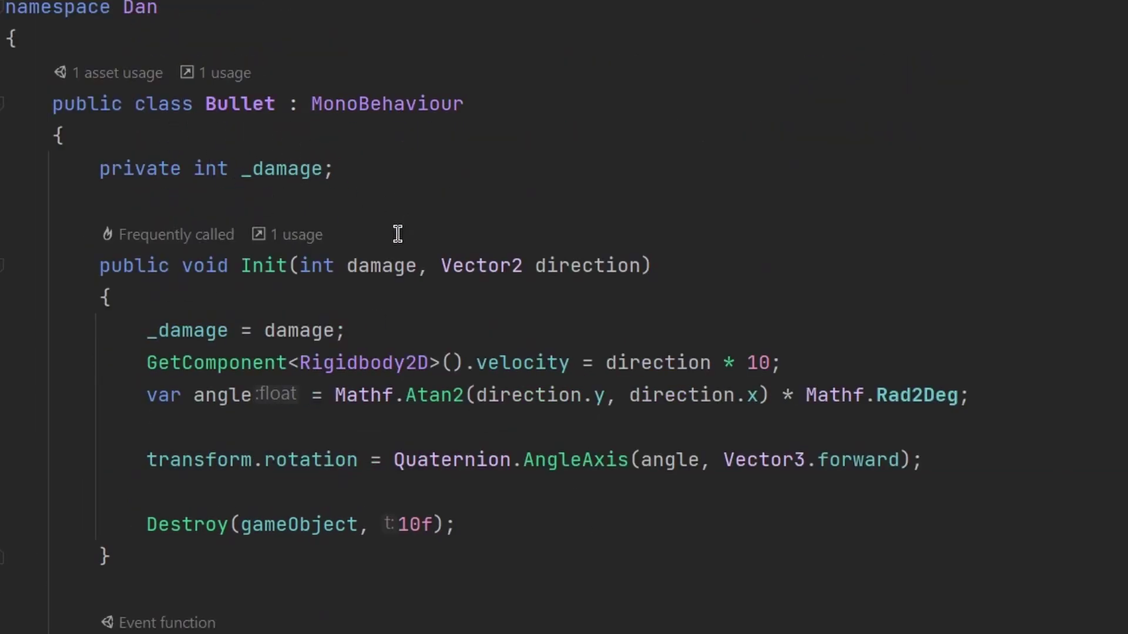
{"action": "scroll", "coordinate": [318, 278], "scroll_direction": "down", "scroll_amount": 5}
{"action": "scroll", "coordinate": [331, 467], "scroll_direction": "down", "scroll_amount": 2}
{"action": "scroll", "coordinate": [330, 467], "scroll_direction": "up", "scroll_amount": 2}
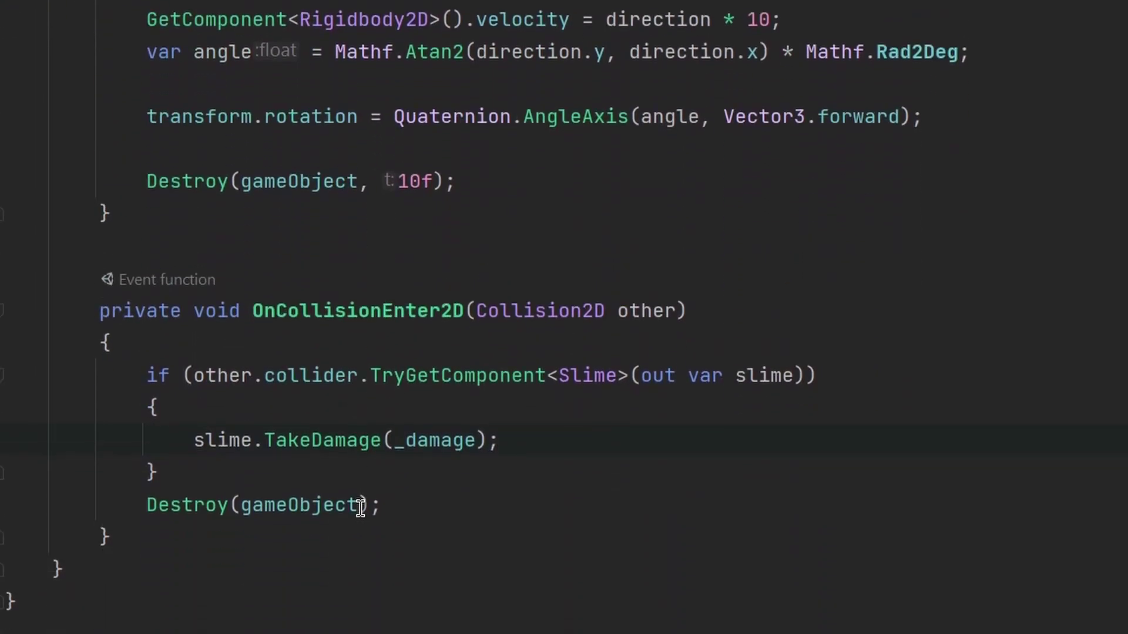
{"action": "scroll", "coordinate": [352, 481], "scroll_direction": "down", "scroll_amount": 3}
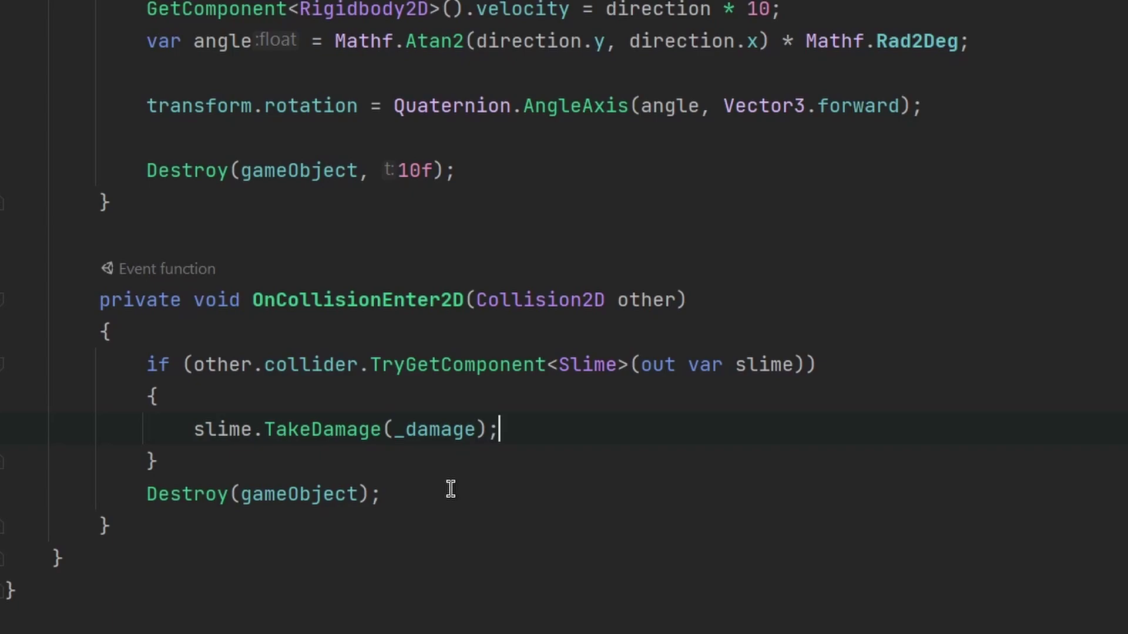
{"action": "left_click_drag", "start_coordinate": [159, 461], "coordinate": [144, 364]}
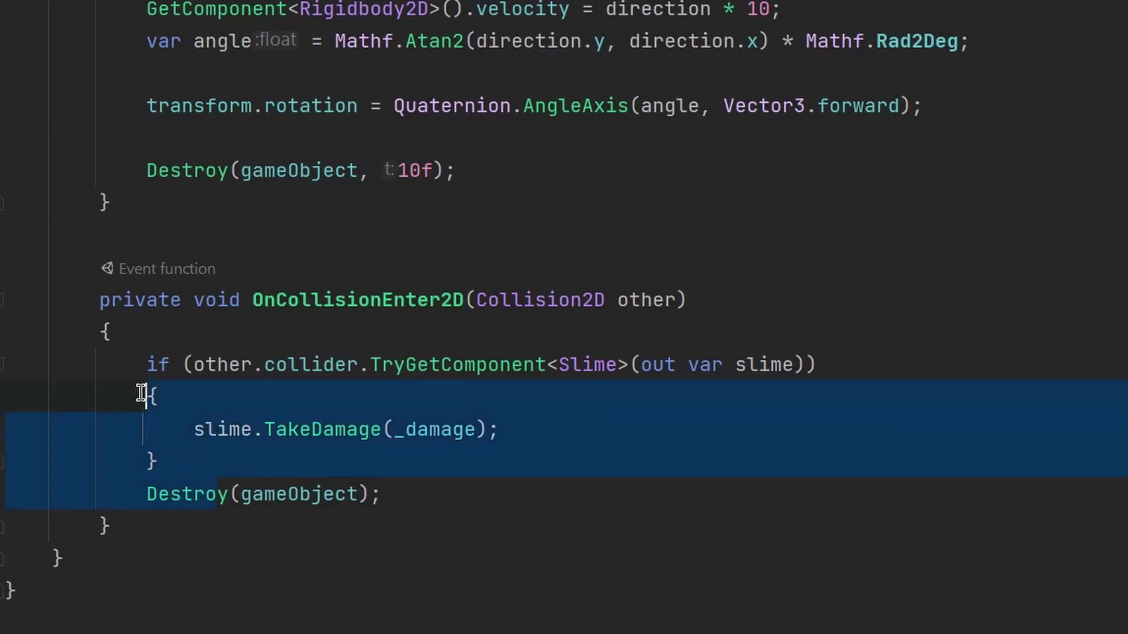
{"action": "left_click", "coordinate": [515, 476]}
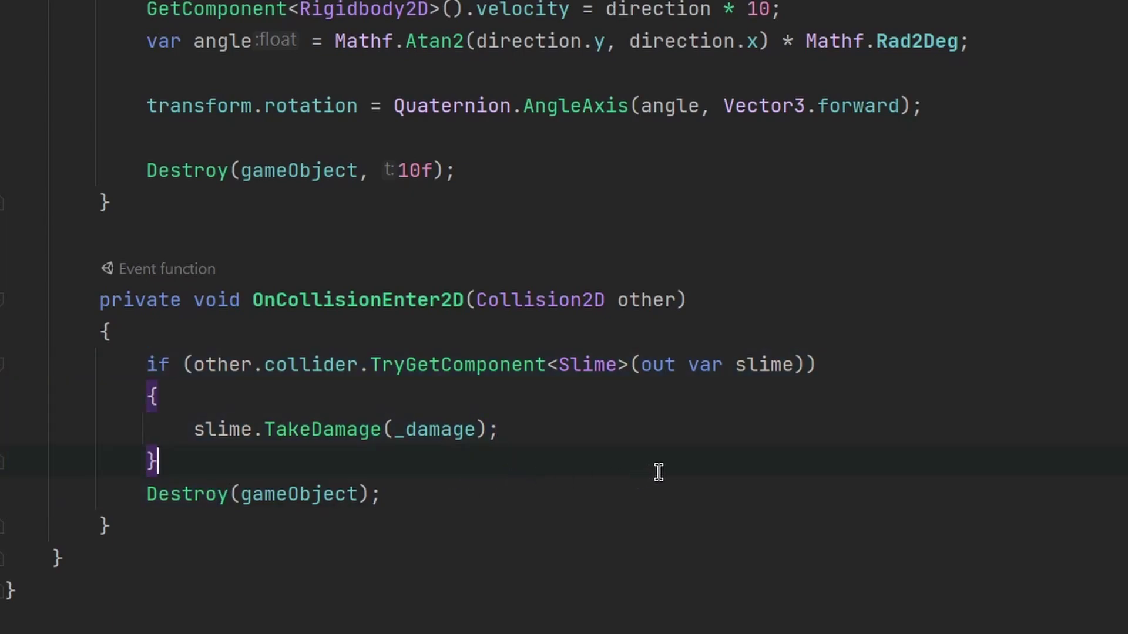